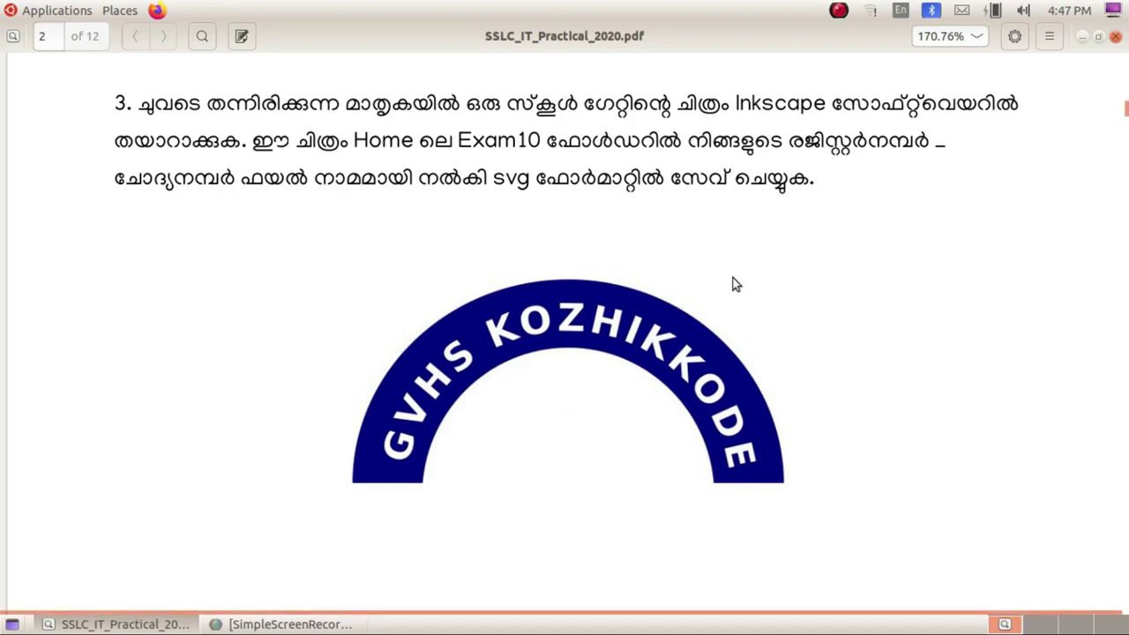
# Step: Minimise the Document Viewer showing the exam question PDF to clear the desktop
pyautogui.click(1083, 38)
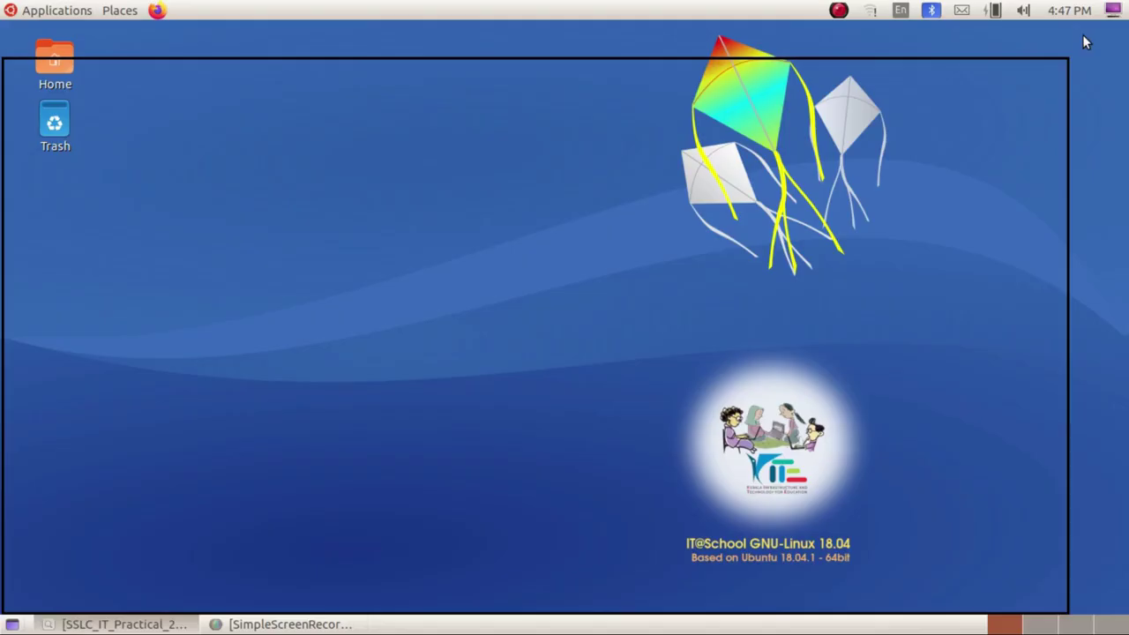
# Step: Launch Inkscape Vector Graphics Editor from the Applications > Graphics menu
pyautogui.click(66, 15)
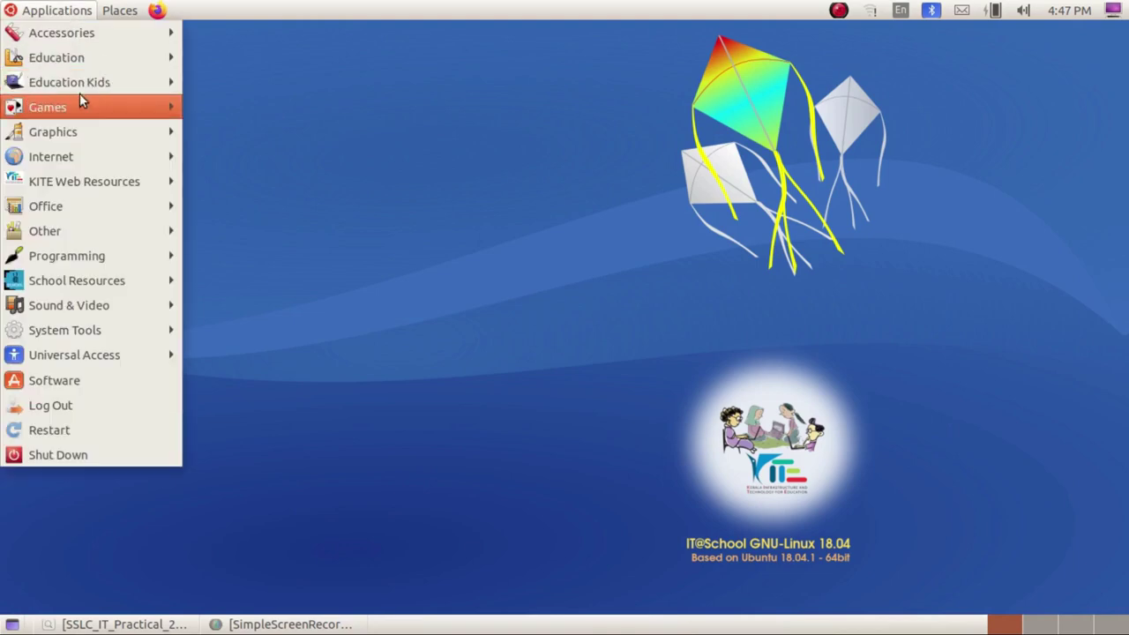
pyautogui.moveTo(53, 132)
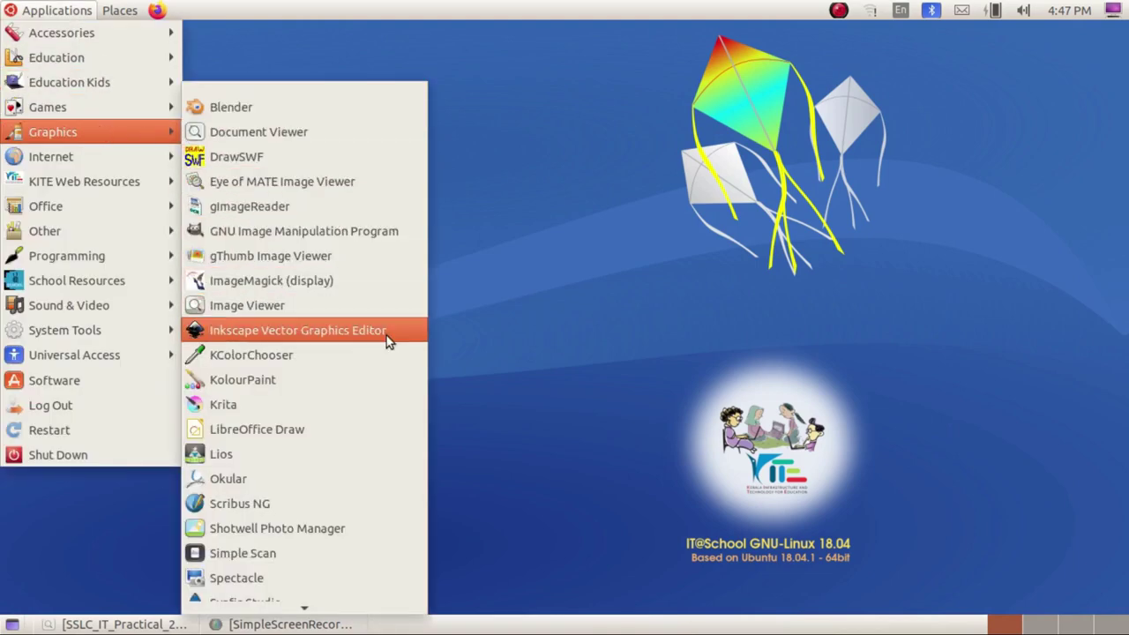
pyautogui.click(388, 332)
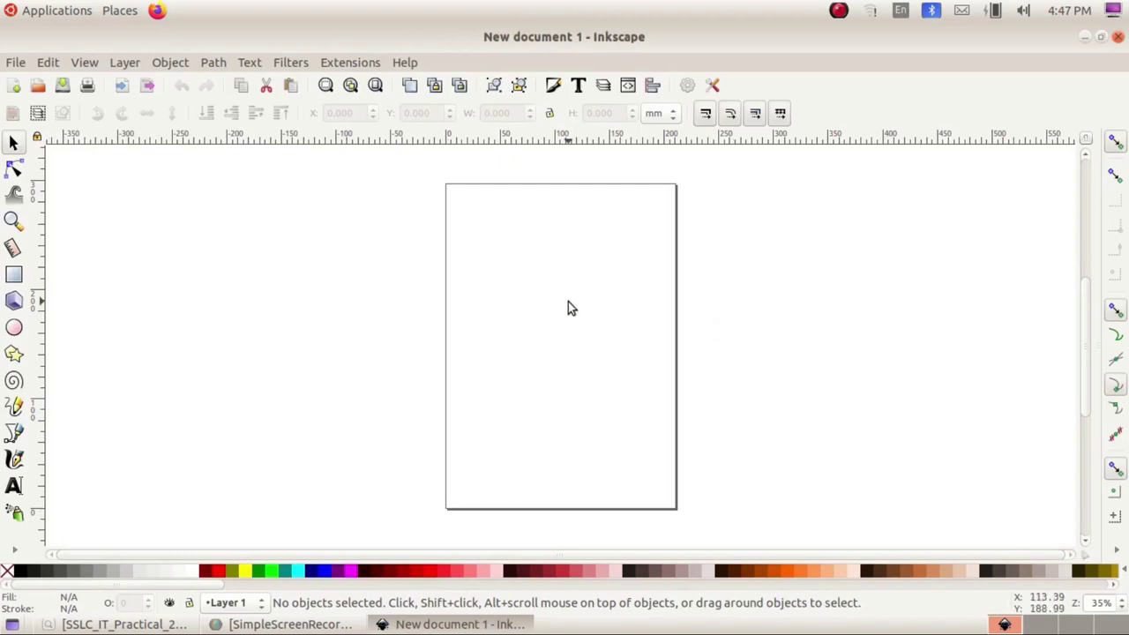
pyautogui.click(124, 623)
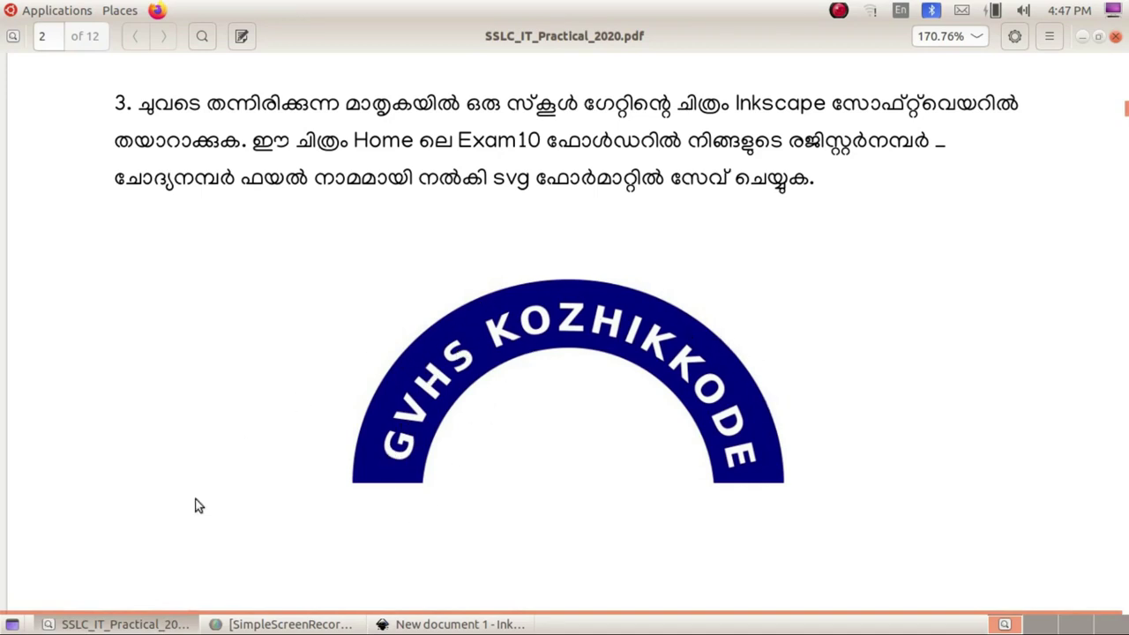
pyautogui.click(123, 624)
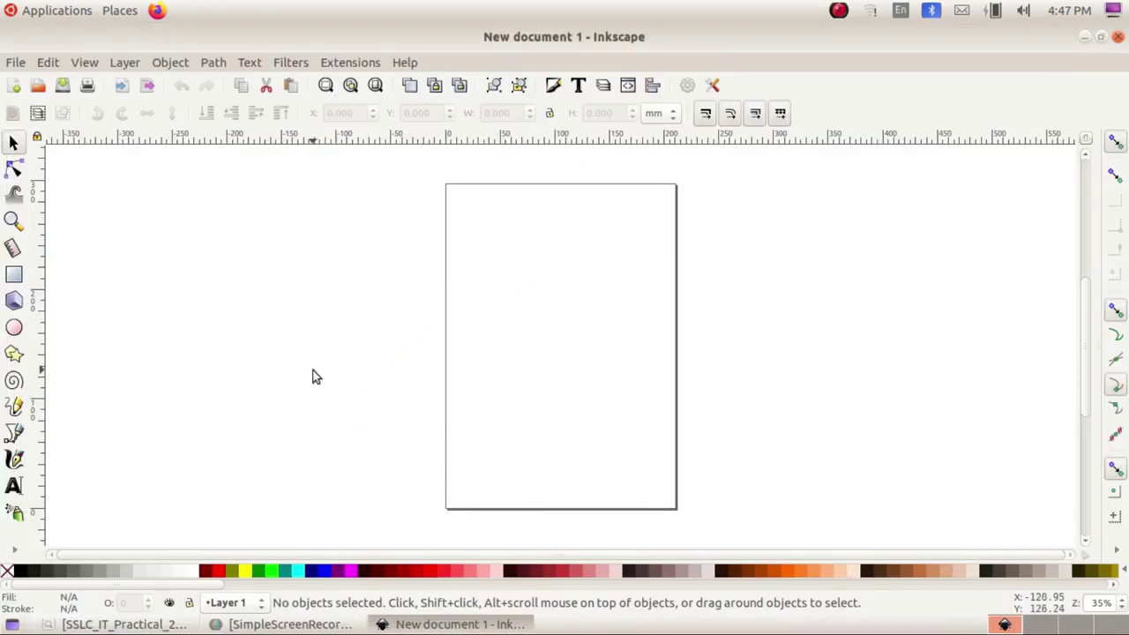
# Step: Draw a large ellipse left of the page and set its start angle to 180° to make a half-ellipse
pyautogui.click(13, 328)
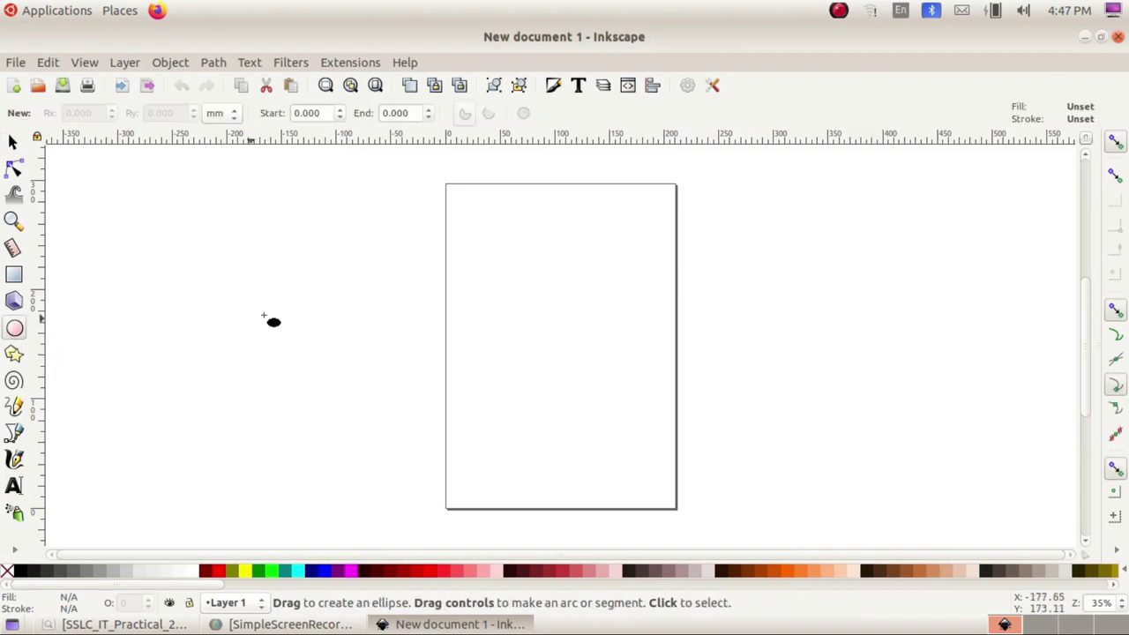
pyautogui.moveTo(165, 238); pyautogui.dragTo(428, 439)
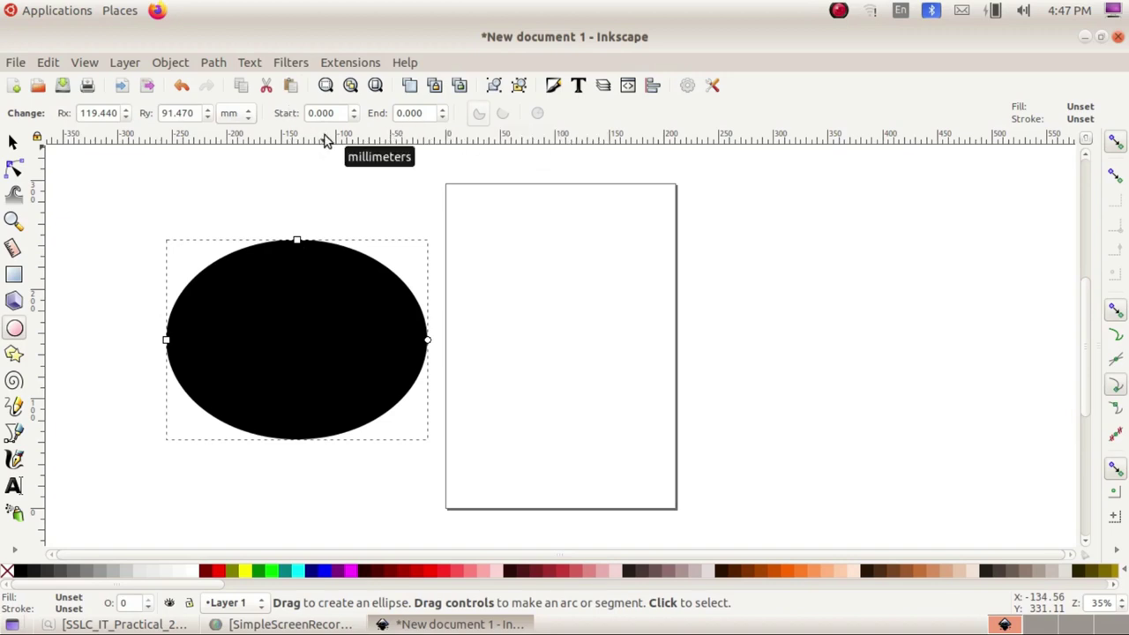
pyautogui.moveTo(309, 115); pyautogui.dragTo(348, 113)
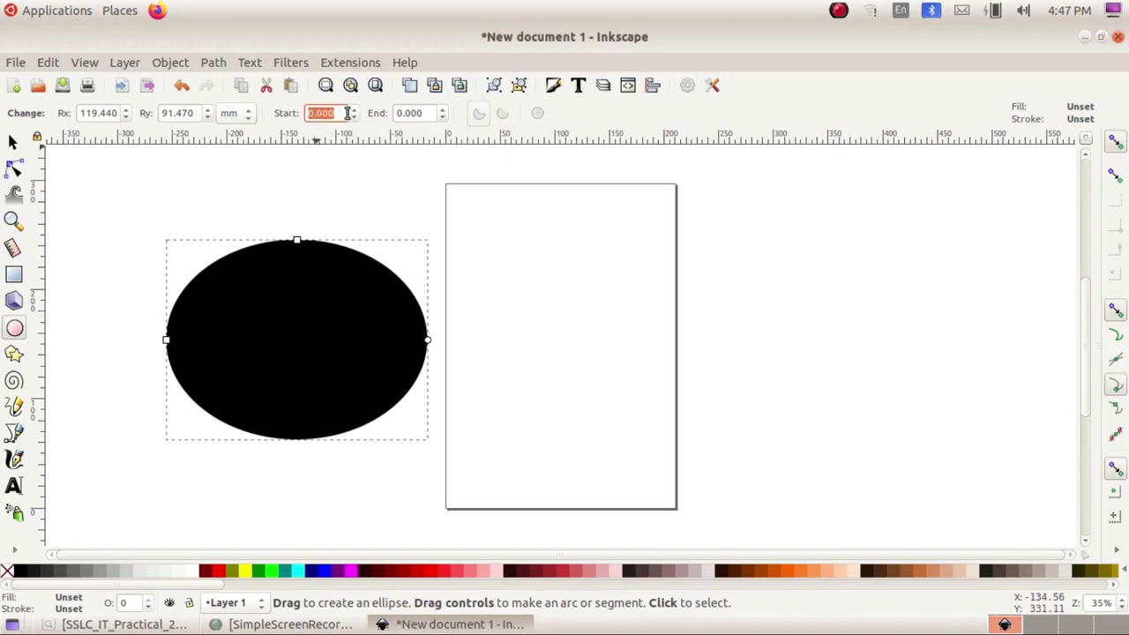
pyautogui.write('180')
pyautogui.press('Return')
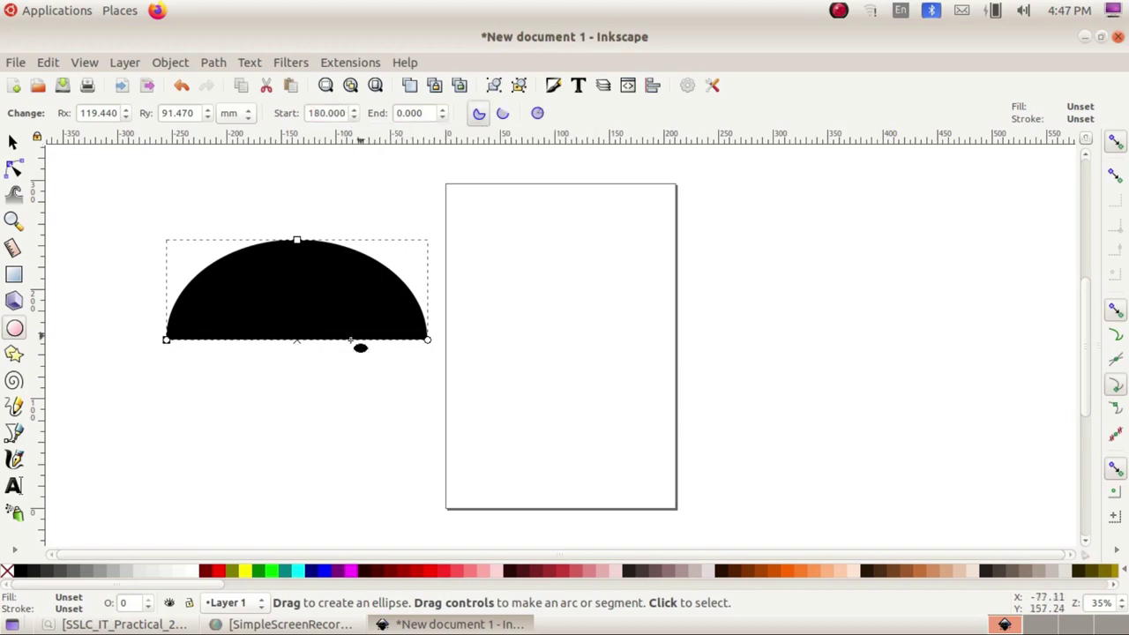
pyautogui.click(12, 142)
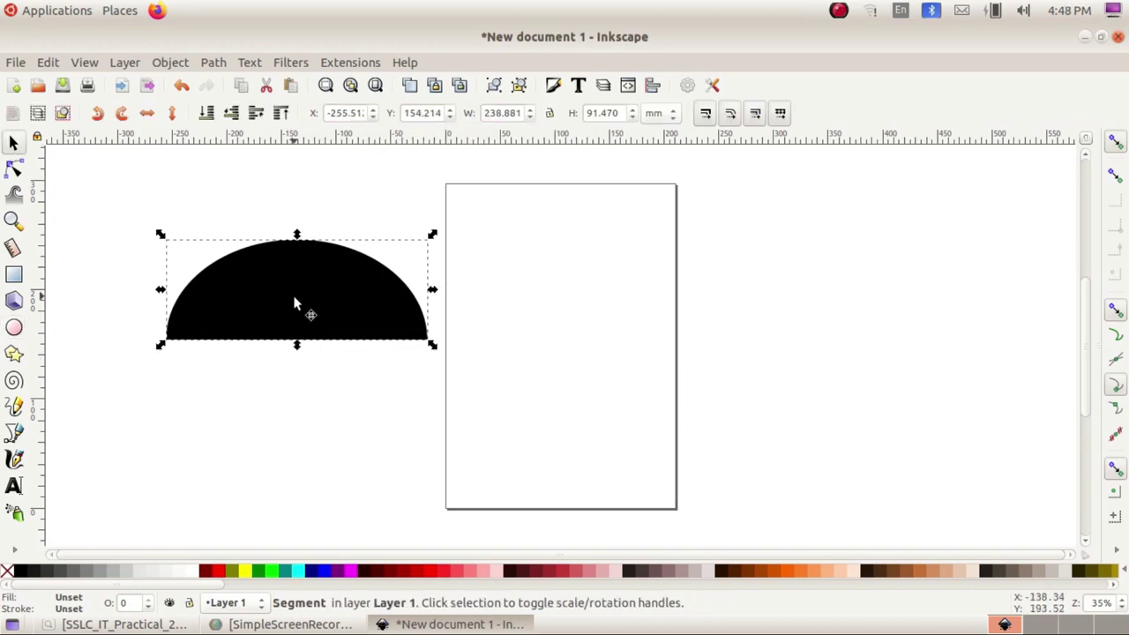
pyautogui.moveTo(294, 302); pyautogui.dragTo(273, 301)
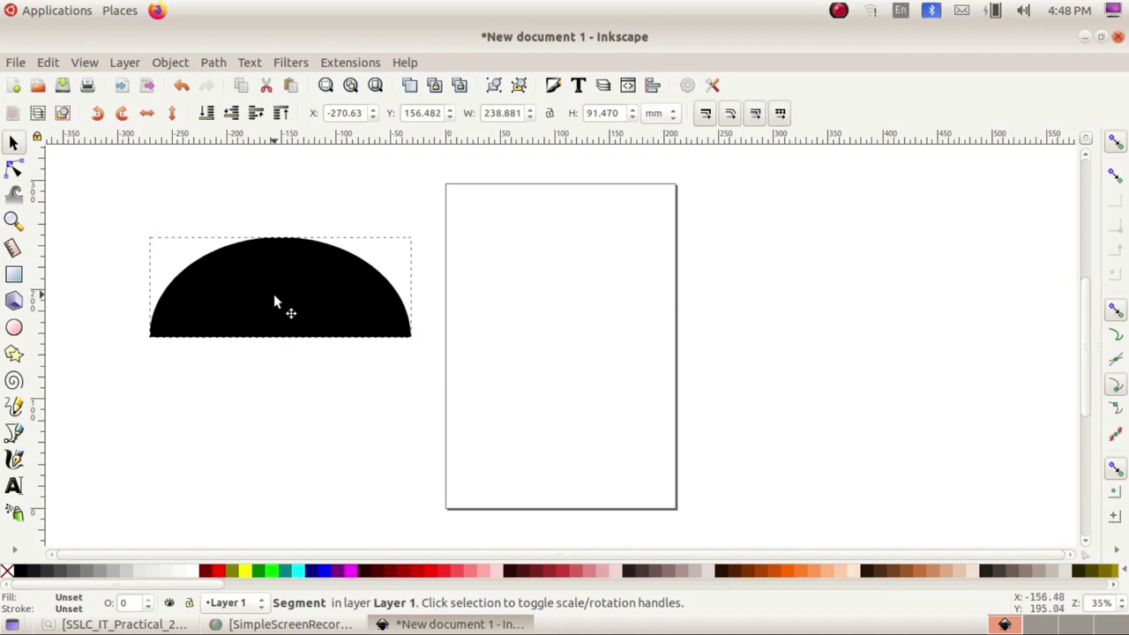
# Step: Fill the half-ellipse navy and duplicate it twice, placing copies on the page and right of it
pyautogui.click(313, 572)
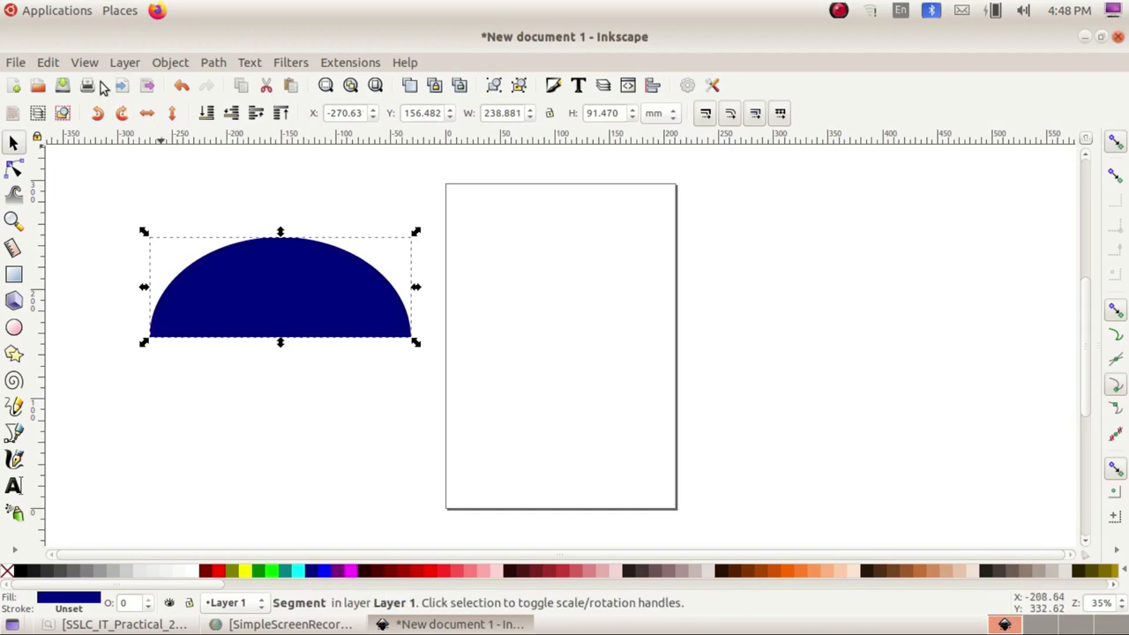
pyautogui.click(49, 64)
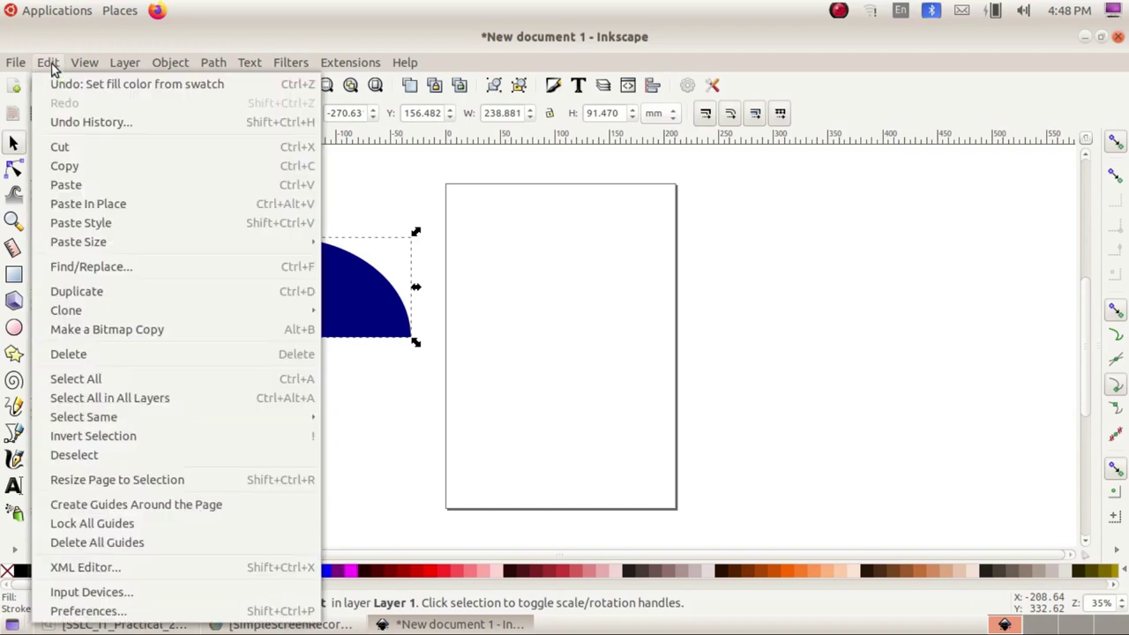
pyautogui.click(123, 297)
pyautogui.moveTo(291, 317); pyautogui.dragTo(589, 318)
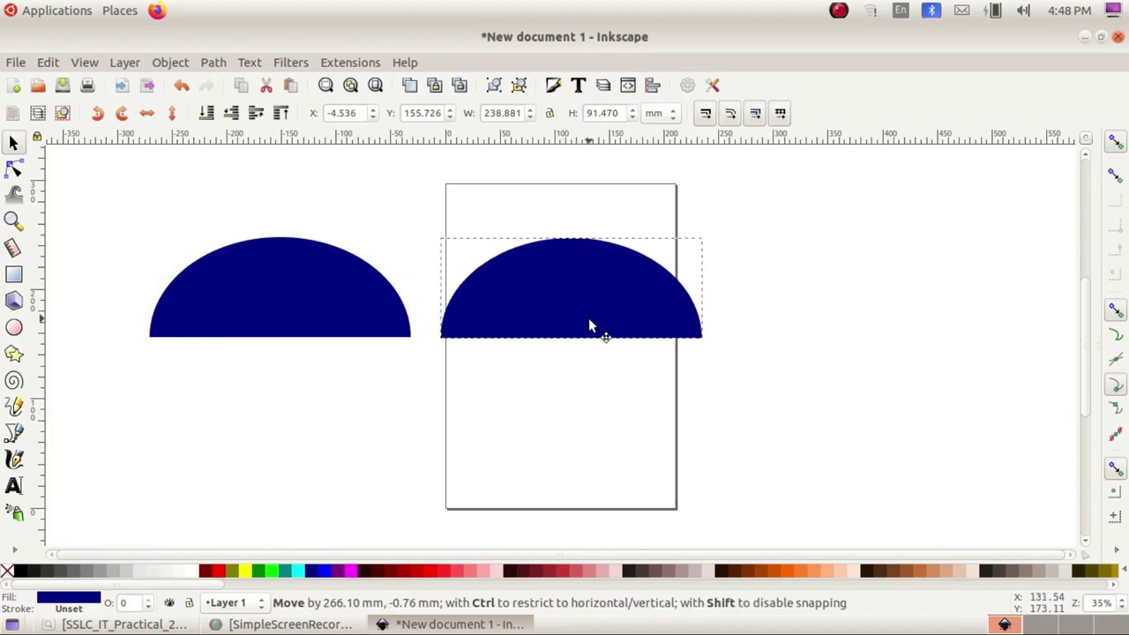
pyautogui.click(48, 63)
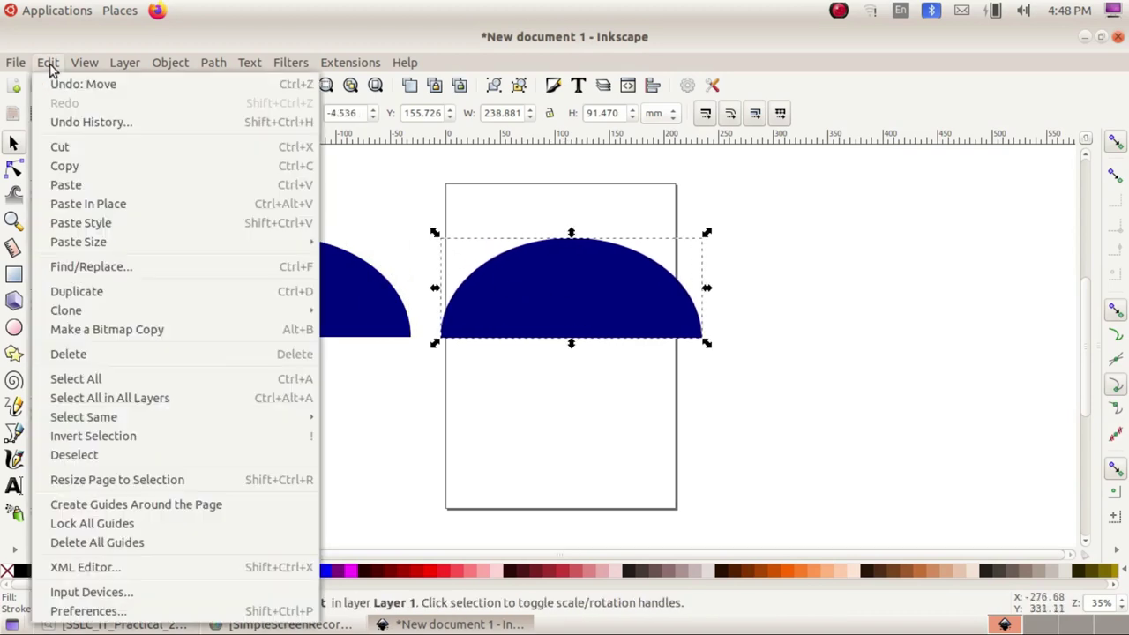
pyautogui.click(152, 296)
pyautogui.moveTo(551, 311); pyautogui.dragTo(850, 310)
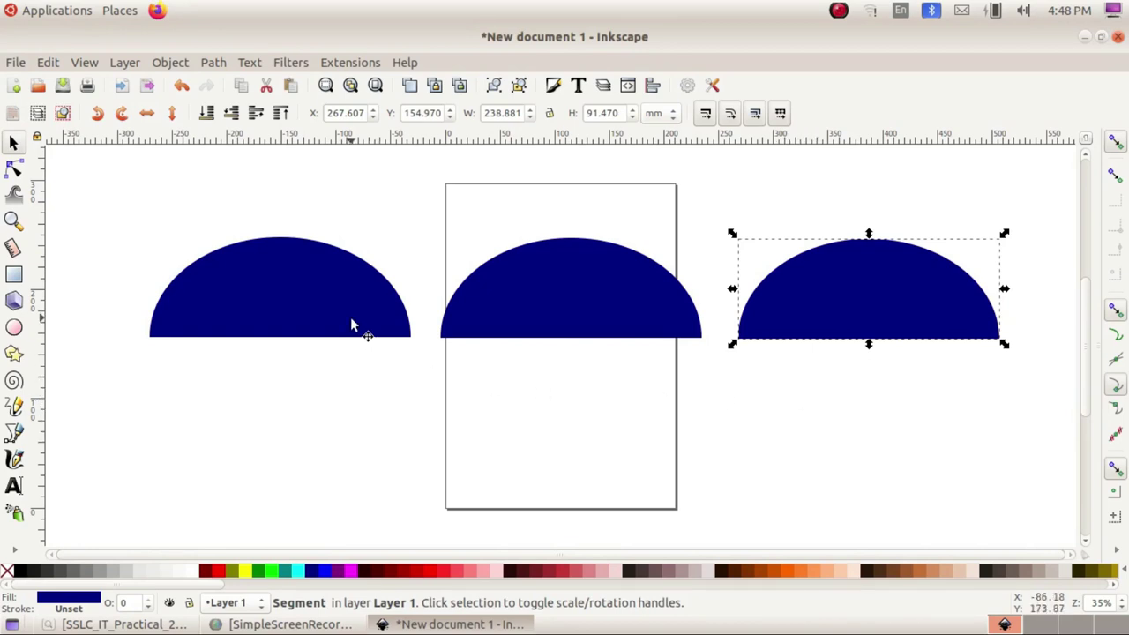
# Step: Fill the left half-ellipse yellow and the right half-ellipse lime green
pyautogui.moveTo(350, 317); pyautogui.dragTo(338, 316)
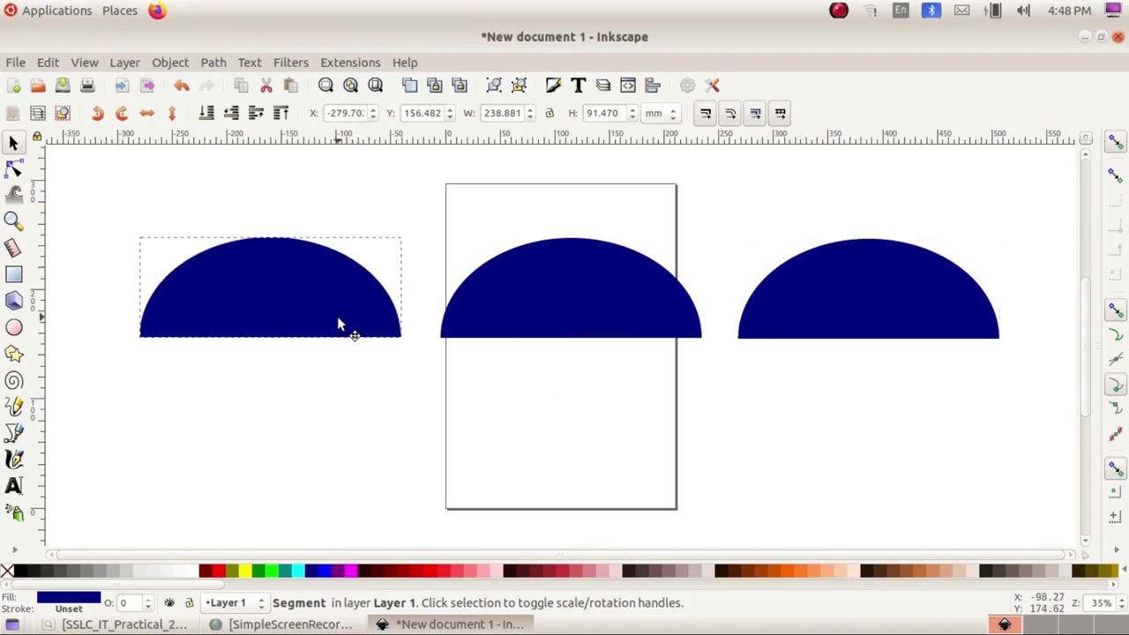
pyautogui.click(244, 570)
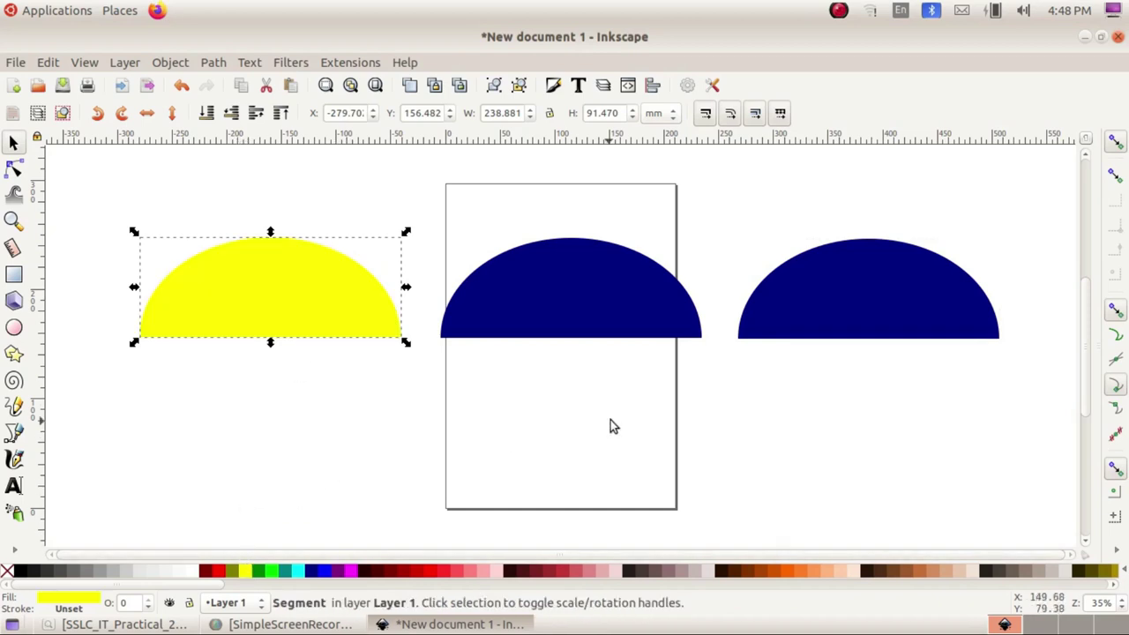
pyautogui.click(867, 311)
pyautogui.click(272, 573)
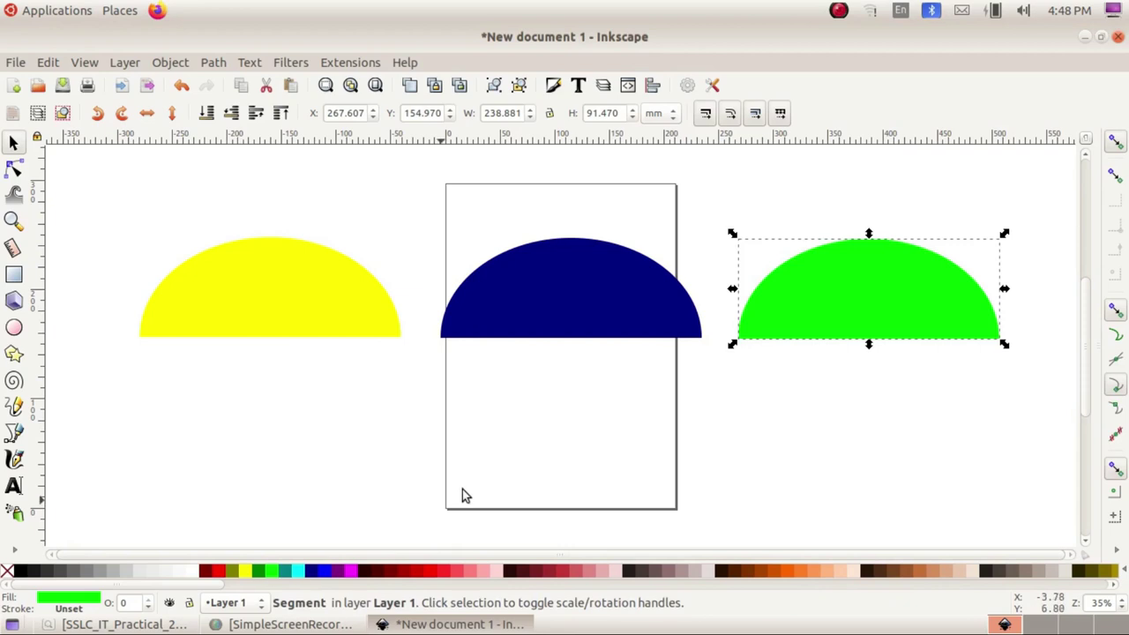
# Step: Enlarge and reposition the navy half-ellipse, then place the green one over it
pyautogui.click(639, 318)
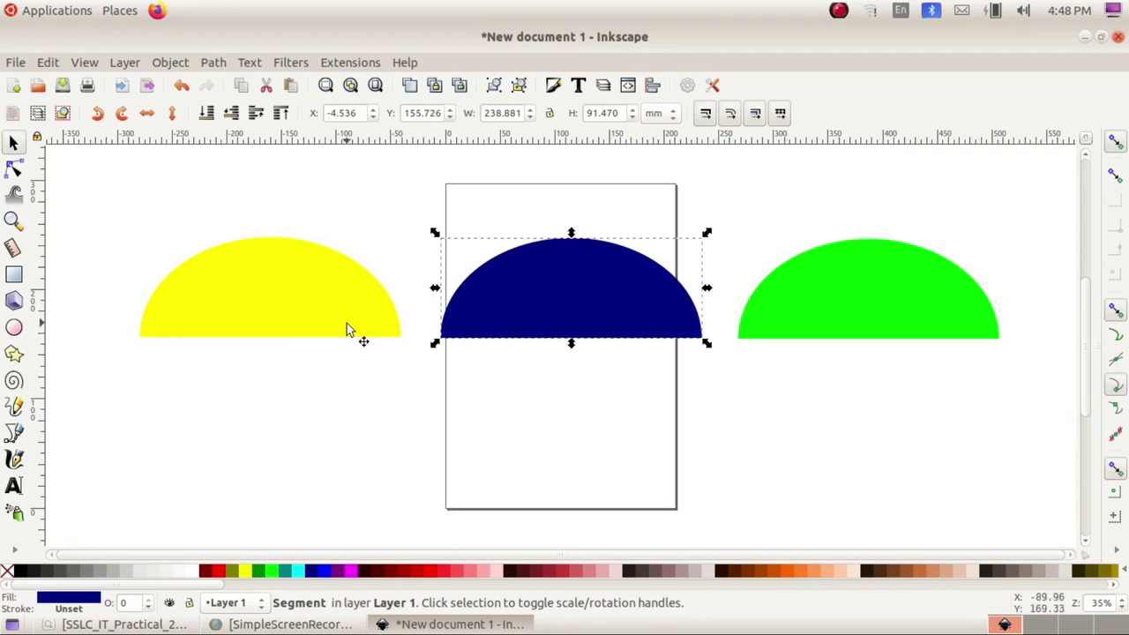
pyautogui.moveTo(352, 327); pyautogui.dragTo(291, 327)
pyautogui.moveTo(576, 316); pyautogui.dragTo(526, 313)
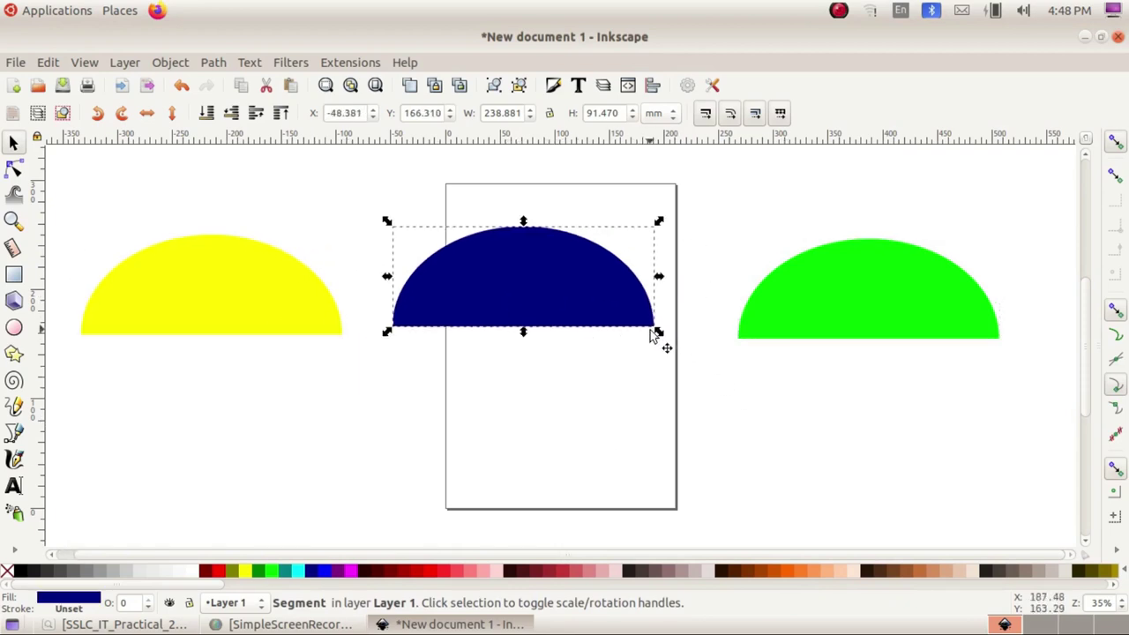
pyautogui.moveTo(660, 331); pyautogui.dragTo(710, 372)
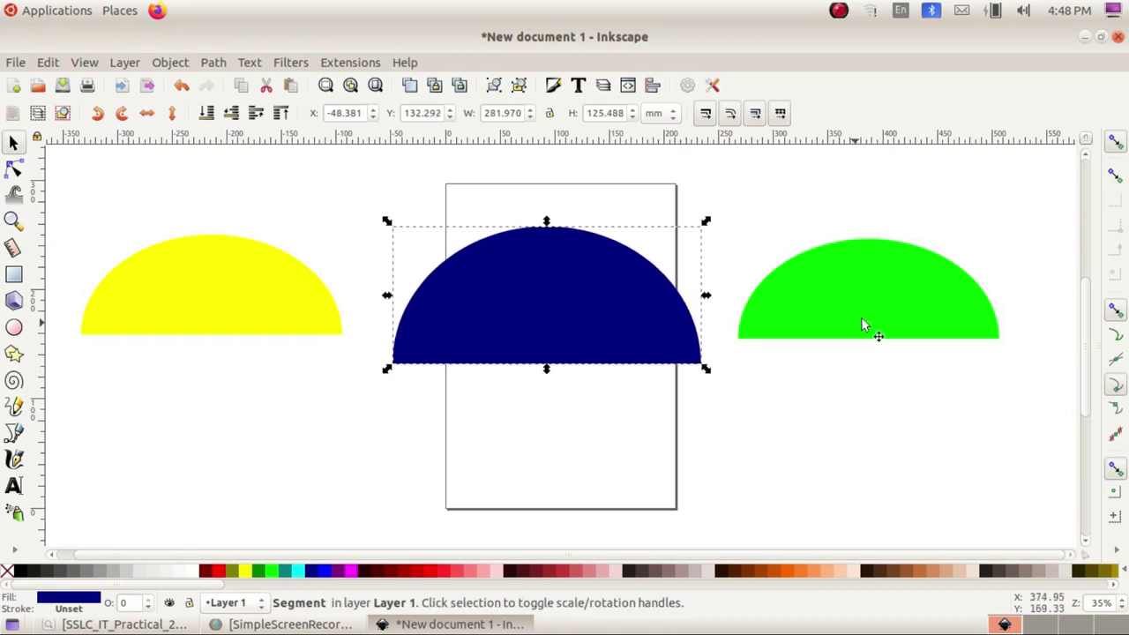
pyautogui.moveTo(882, 303)
pyautogui.mouseDown()
pyautogui.moveTo(802, 433)
pyautogui.moveTo(602, 430)
pyautogui.moveTo(560, 328)
pyautogui.mouseUp()
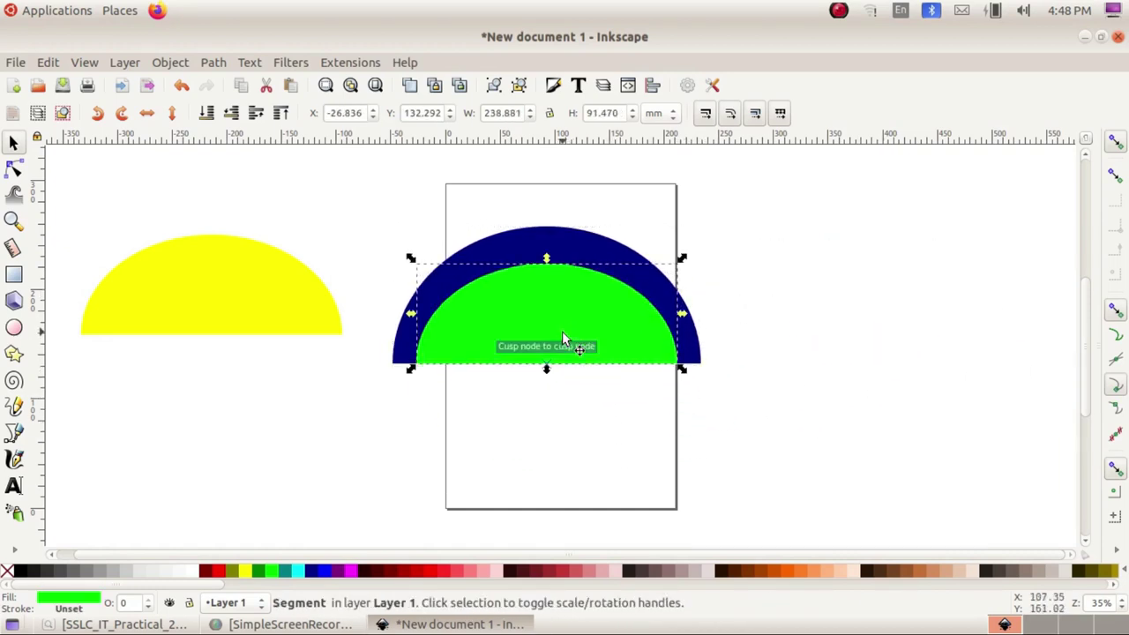
# Step: Resize the green half-disc to about 231 × 128.5 mm and centre it inside the navy semicircle
pyautogui.moveTo(411, 372); pyautogui.dragTo(417, 366)
pyautogui.press('Escape')
pyautogui.moveTo(682, 314); pyautogui.dragTo(668, 320)
pyautogui.press('Escape')
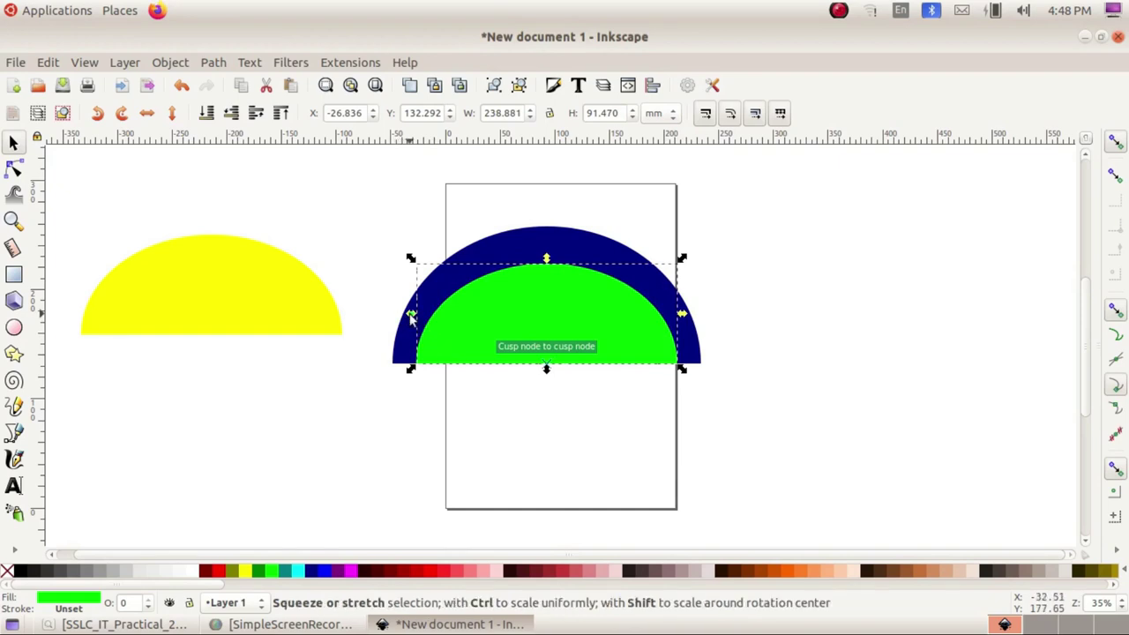
pyautogui.moveTo(411, 314); pyautogui.dragTo(447, 314)
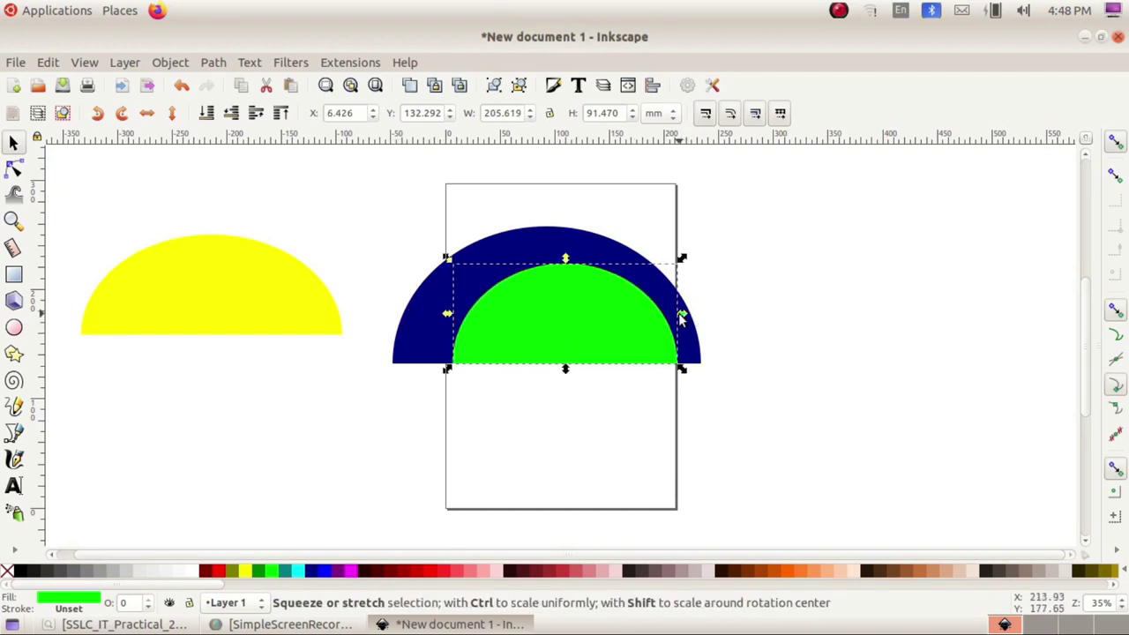
pyautogui.moveTo(682, 314); pyautogui.dragTo(646, 313)
pyautogui.moveTo(526, 310); pyautogui.dragTo(527, 351)
pyautogui.moveTo(646, 302); pyautogui.dragTo(675, 278)
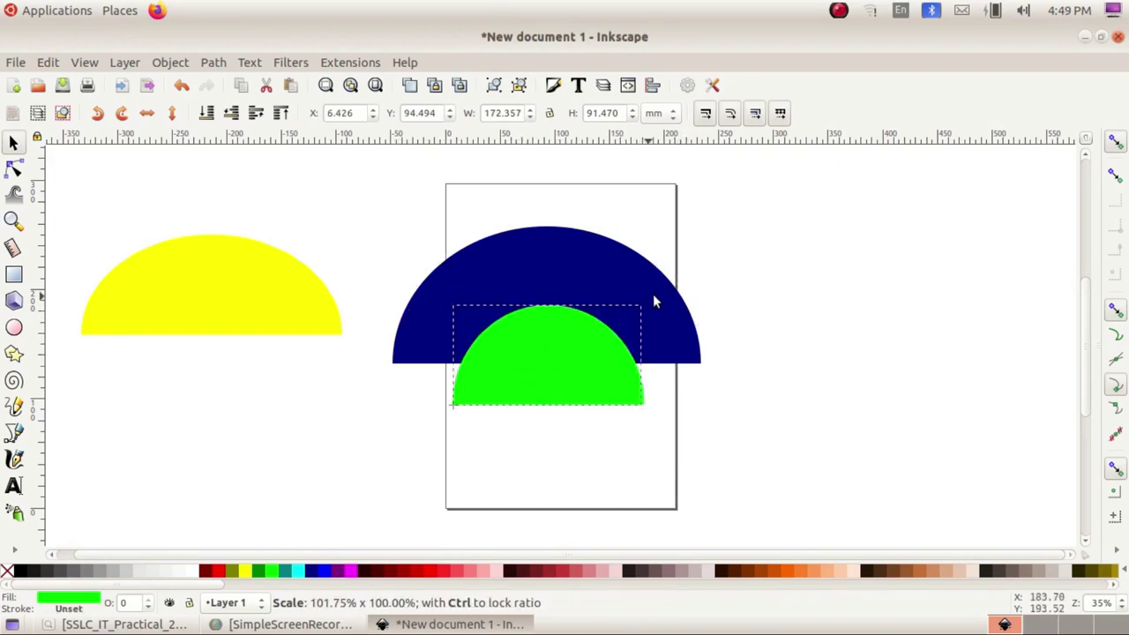
pyautogui.moveTo(447, 279); pyautogui.dragTo(411, 260)
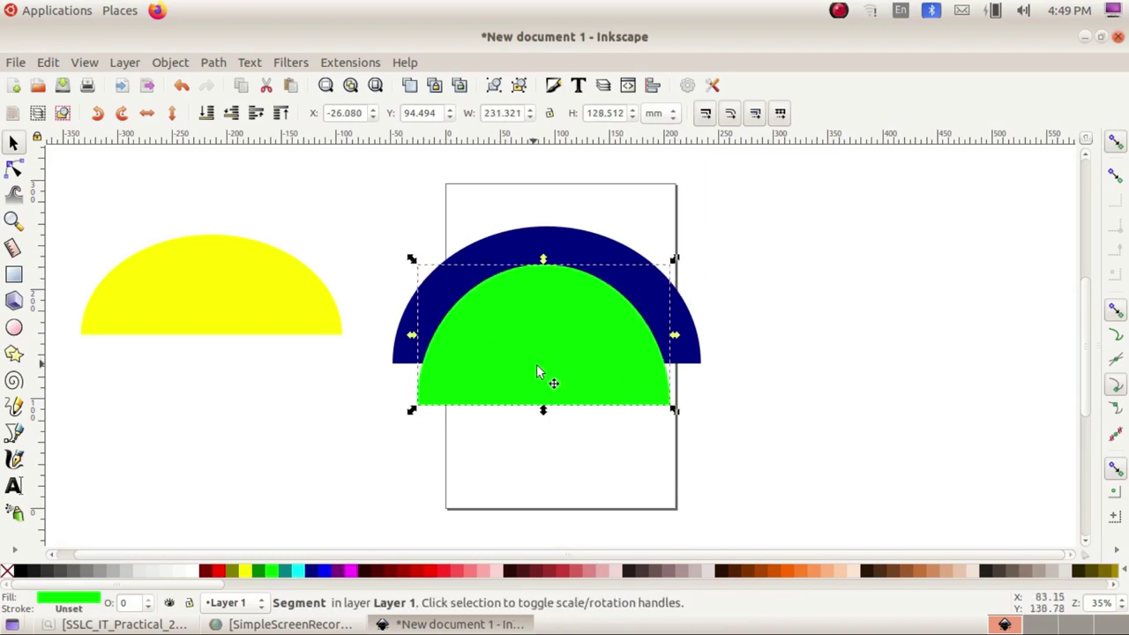
pyautogui.moveTo(542, 365); pyautogui.dragTo(546, 360)
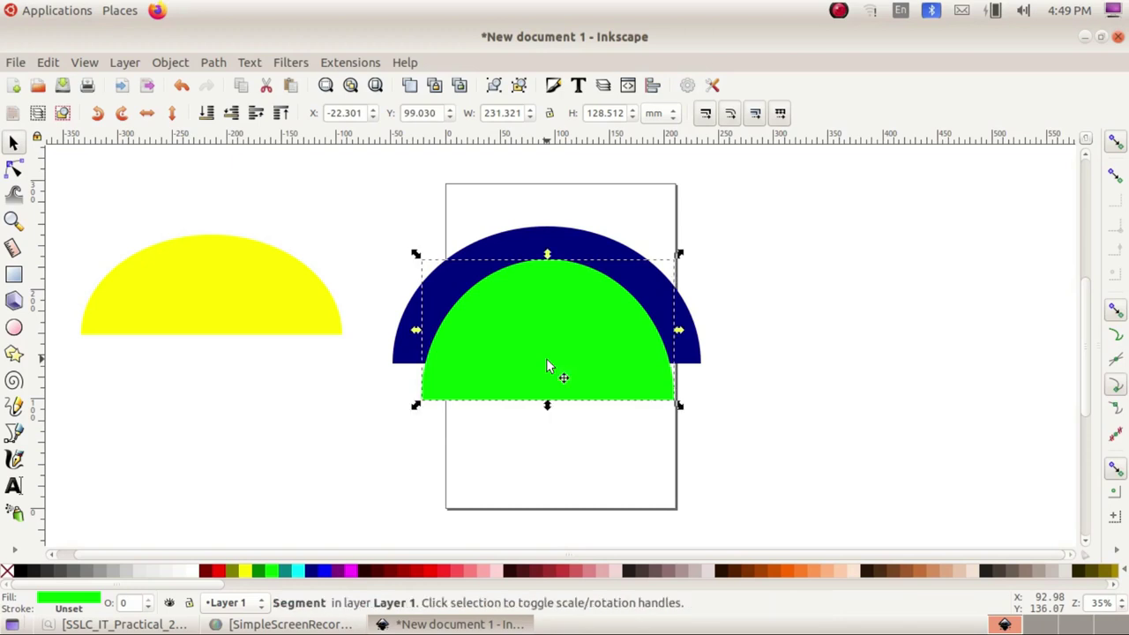
pyautogui.click(883, 384)
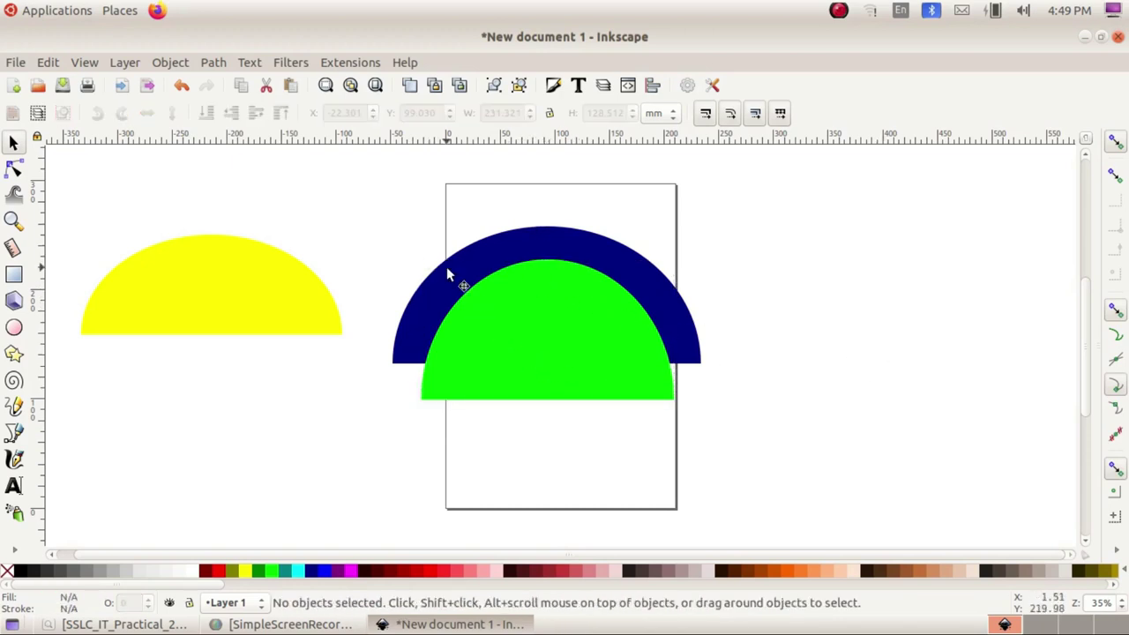
# Step: Subtract the green half-disc from the navy semicircle with Path > Difference
pyautogui.moveTo(355, 183)
pyautogui.mouseDown()
pyautogui.moveTo(565, 371)
pyautogui.moveTo(782, 486)
pyautogui.mouseUp()
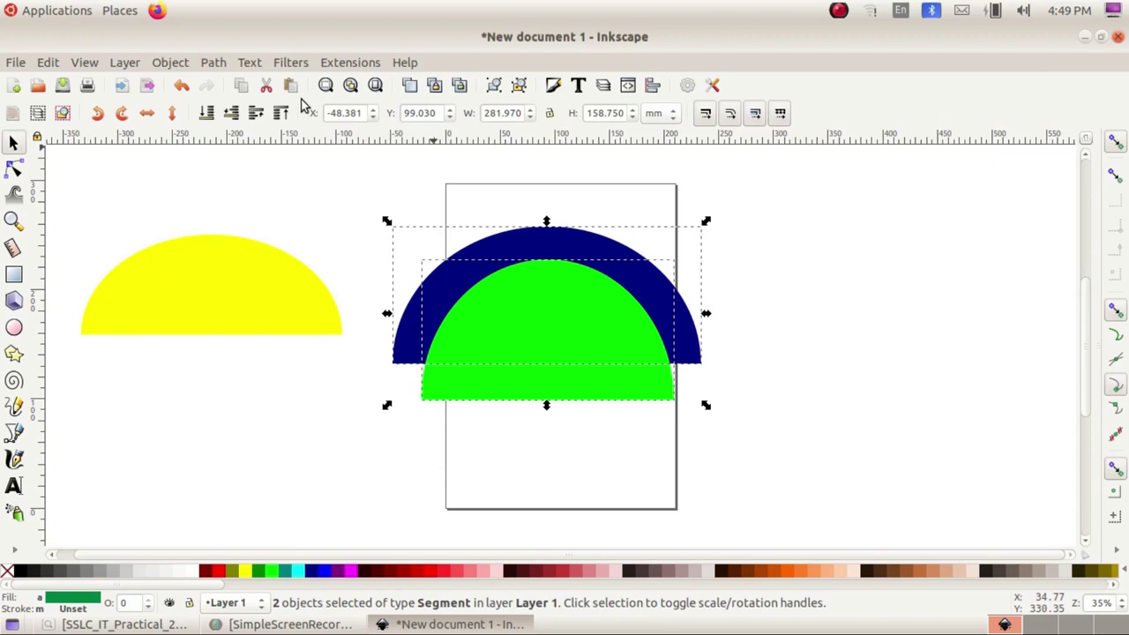
pyautogui.click(216, 63)
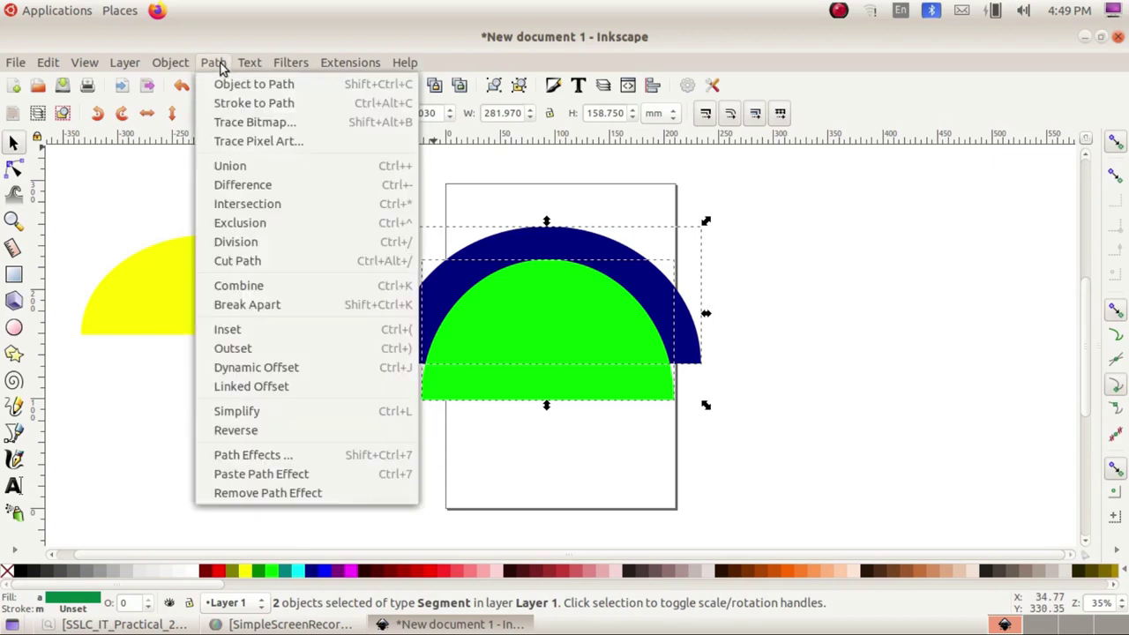
pyautogui.click(260, 185)
pyautogui.click(833, 315)
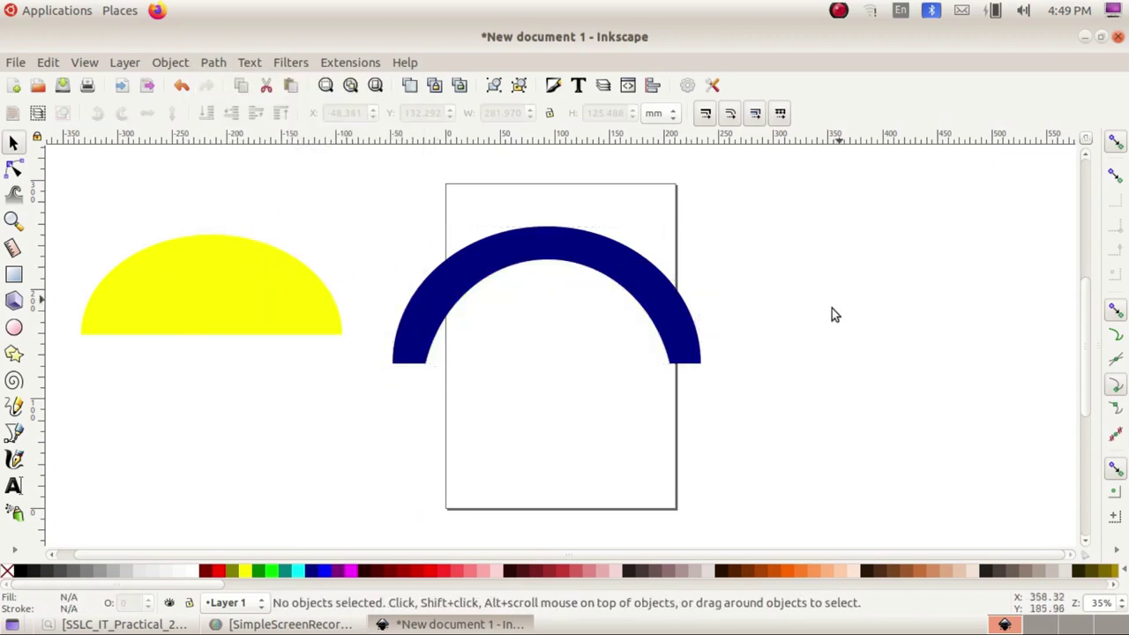
# Step: Move the navy arch to the right and the yellow half-ellipse down-right
pyautogui.moveTo(642, 286); pyautogui.dragTo(852, 280)
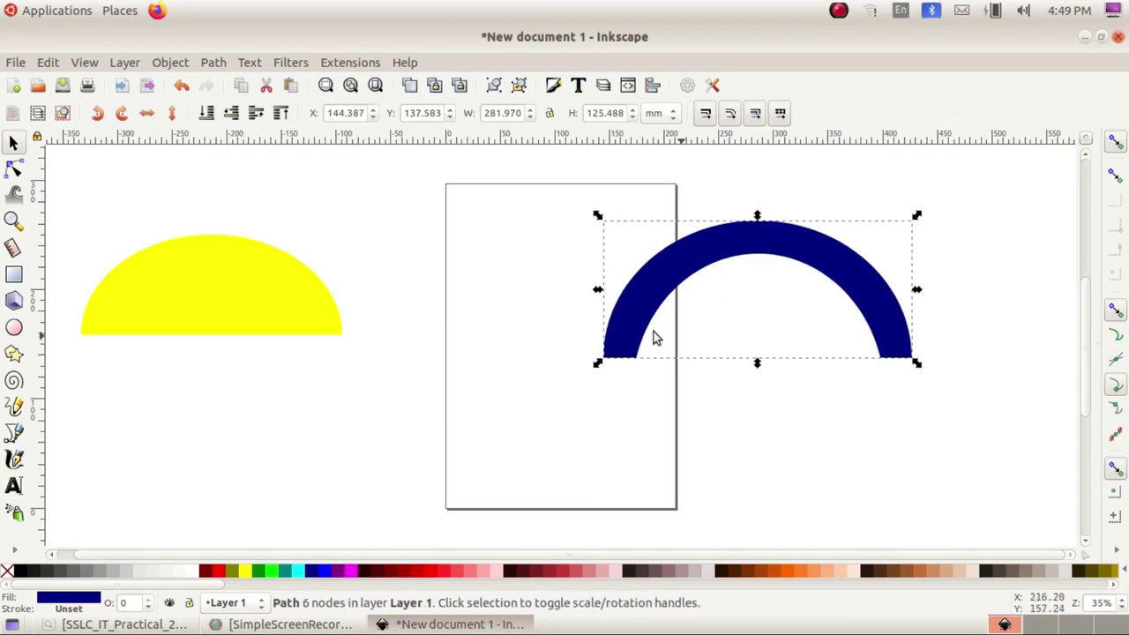
pyautogui.click(873, 434)
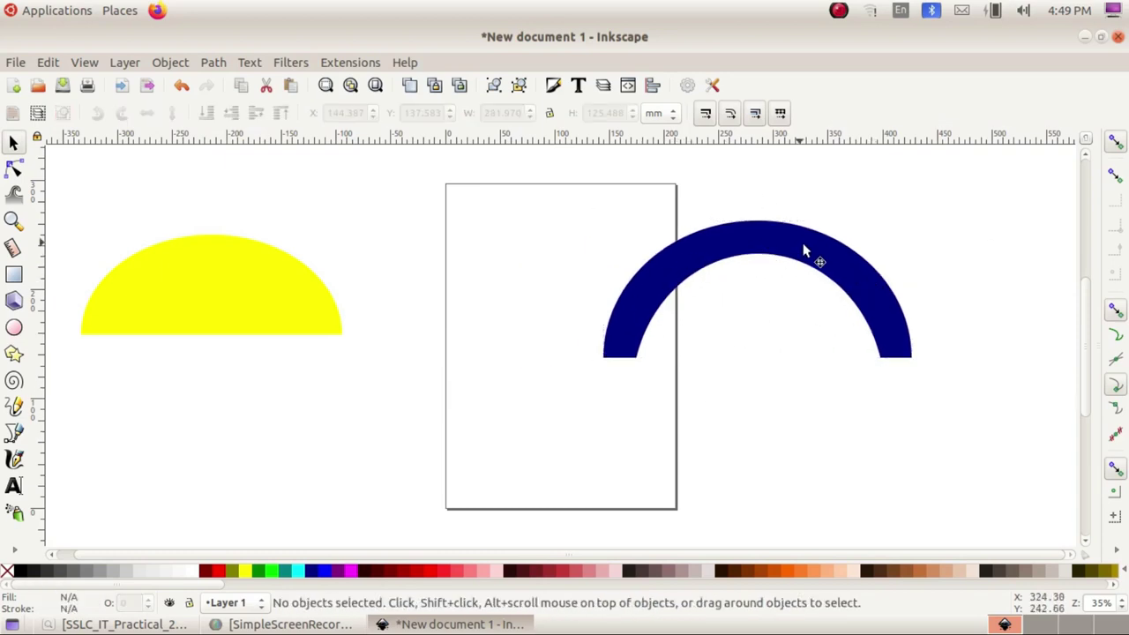
pyautogui.moveTo(207, 287)
pyautogui.mouseDown()
pyautogui.moveTo(278, 324)
pyautogui.moveTo(756, 342)
pyautogui.moveTo(764, 309)
pyautogui.moveTo(768, 321)
pyautogui.moveTo(284, 342)
pyautogui.mouseUp()
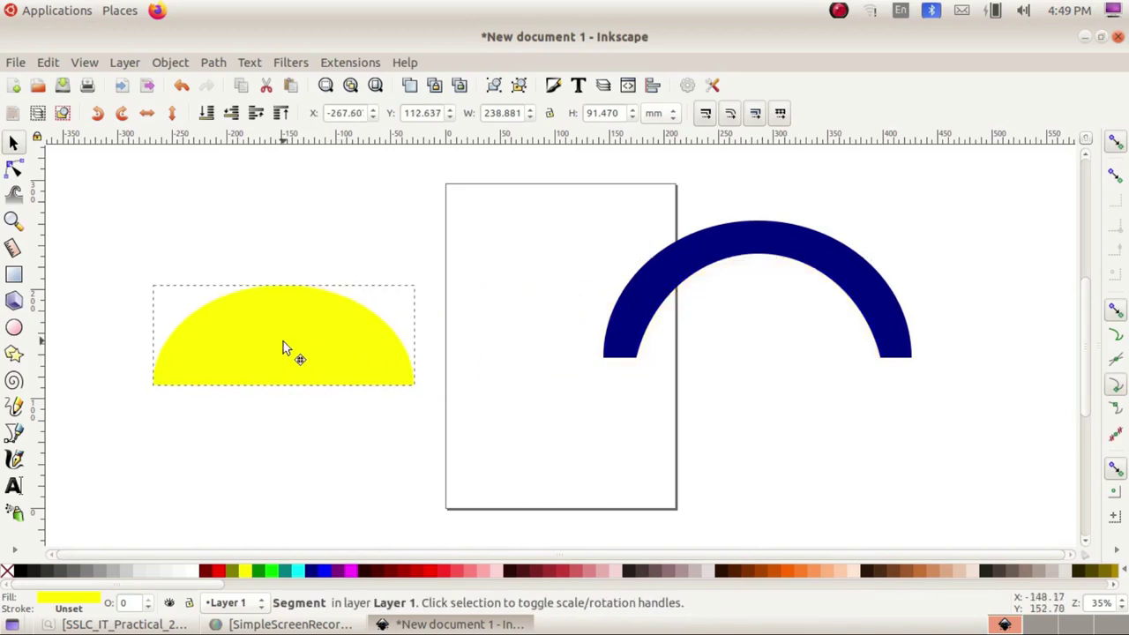
pyautogui.click(346, 245)
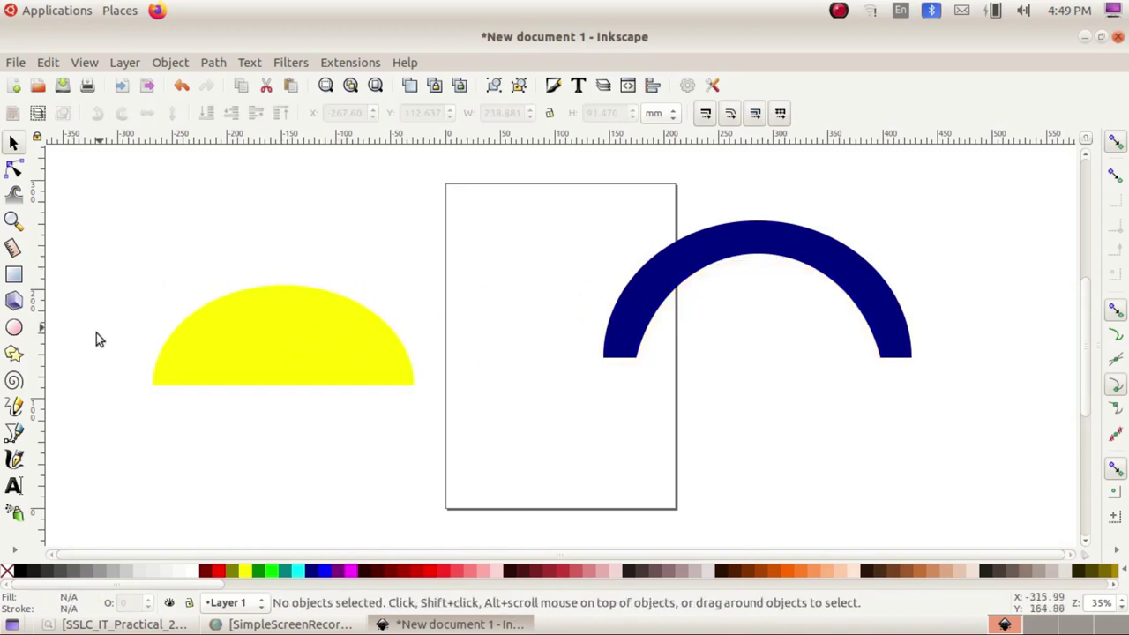
# Step: Add the text 'GVHSS KOZHIKODE' above the yellow half-ellipse and enlarge it
pyautogui.click(14, 486)
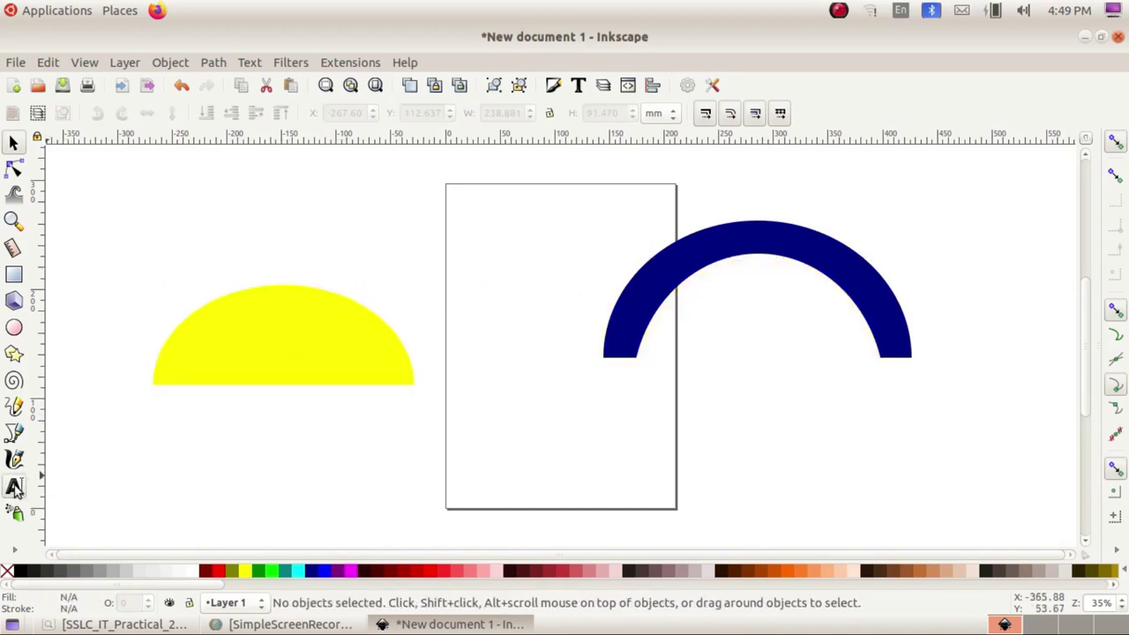
pyautogui.click(239, 231)
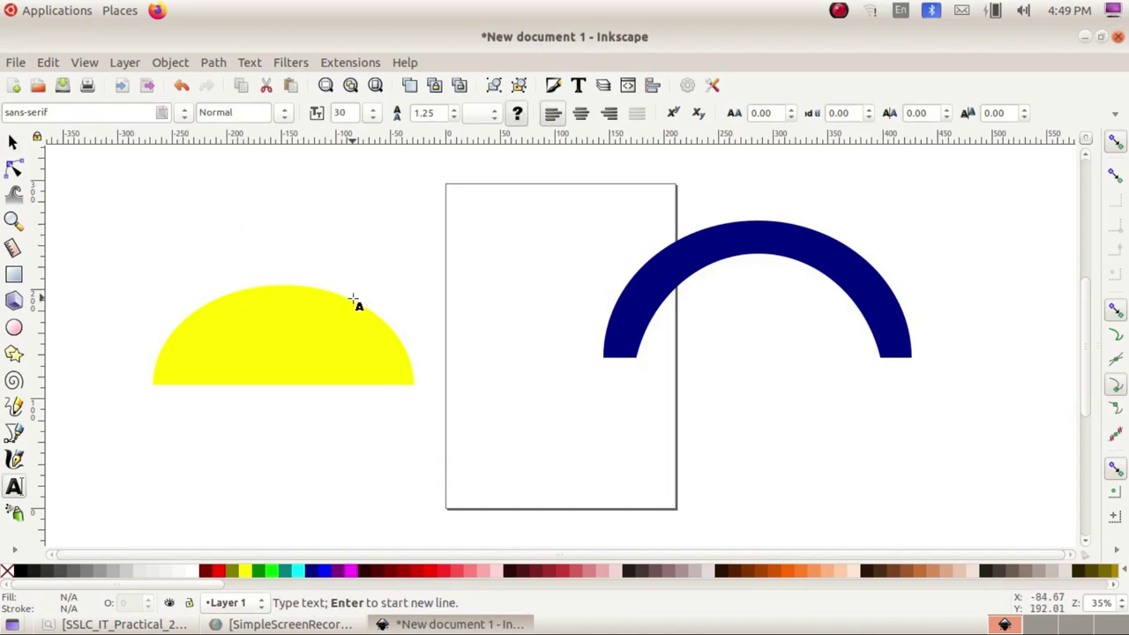
pyautogui.write('ഗവ')
pyautogui.write('KOZHIKODE')
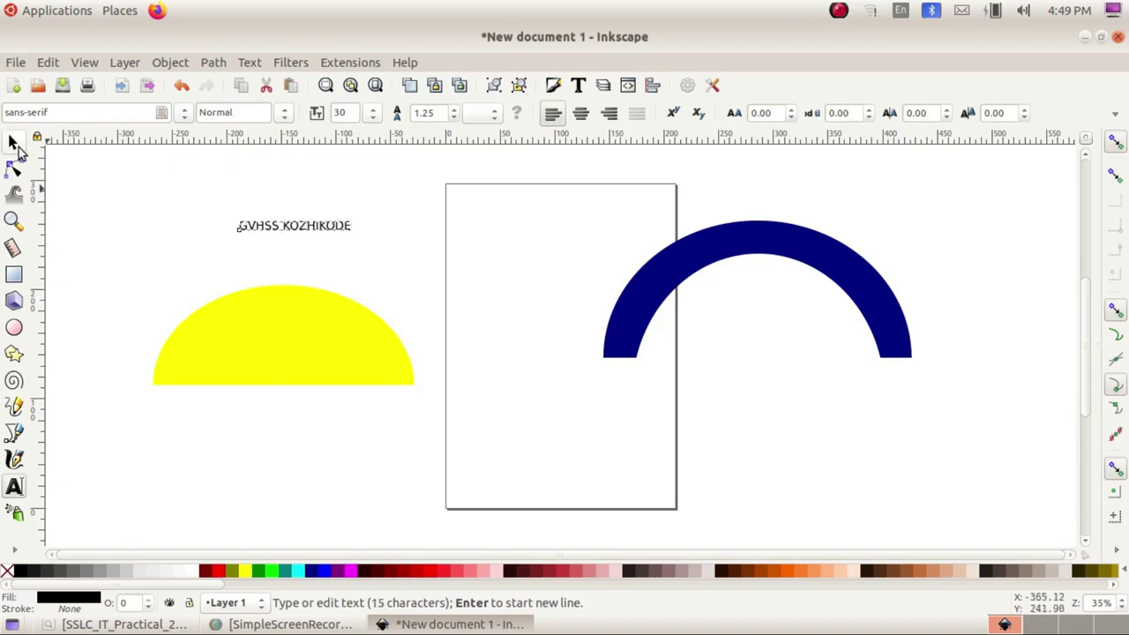
pyautogui.click(13, 141)
pyautogui.moveTo(315, 239)
pyautogui.mouseDown()
pyautogui.moveTo(384, 255)
pyautogui.moveTo(353, 235)
pyautogui.moveTo(385, 257)
pyautogui.mouseUp()
pyautogui.click(361, 253)
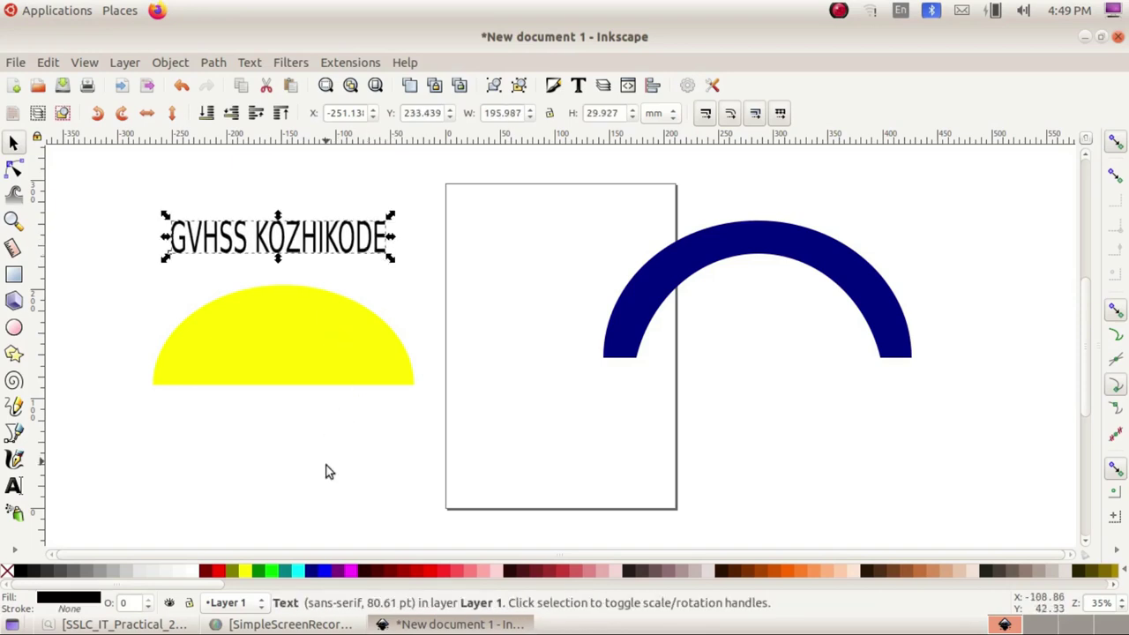
# Step: Colour the text cyan and select it together with the yellow half-ellipse
pyautogui.click(302, 574)
pyautogui.click(384, 263)
pyautogui.click(394, 297)
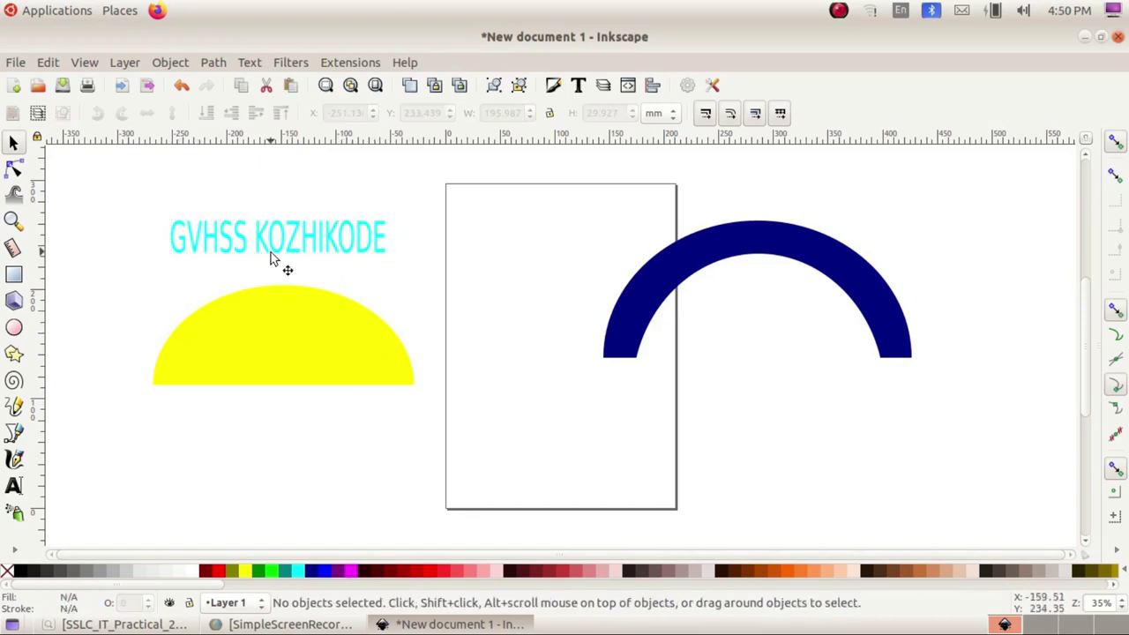
pyautogui.click(311, 355)
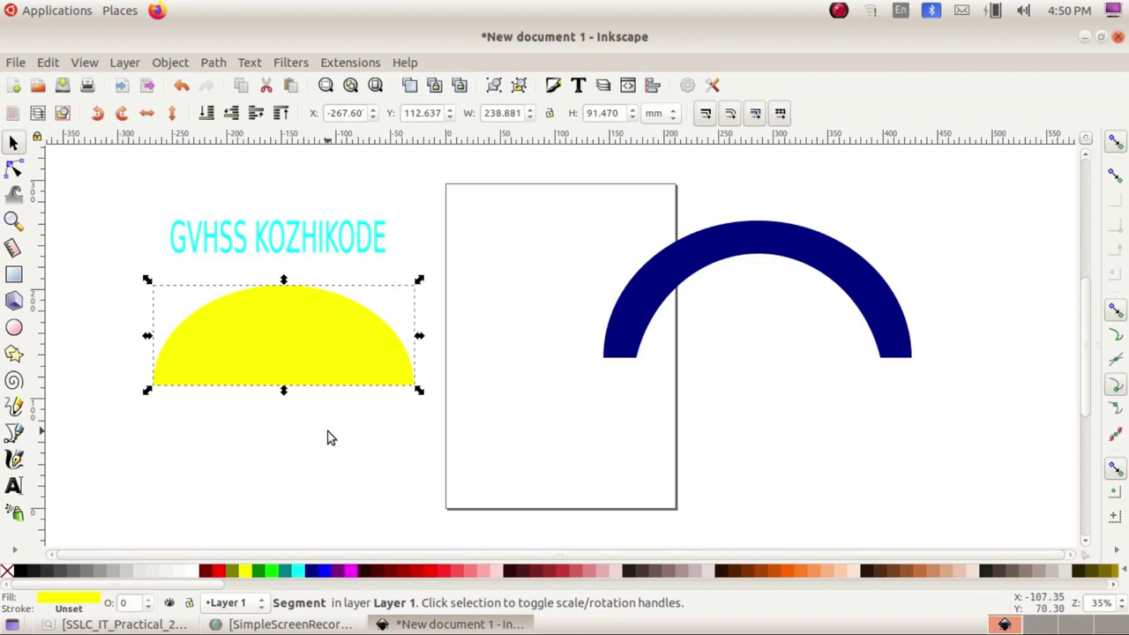
pyautogui.click(329, 438)
pyautogui.moveTo(134, 186); pyautogui.dragTo(470, 459)
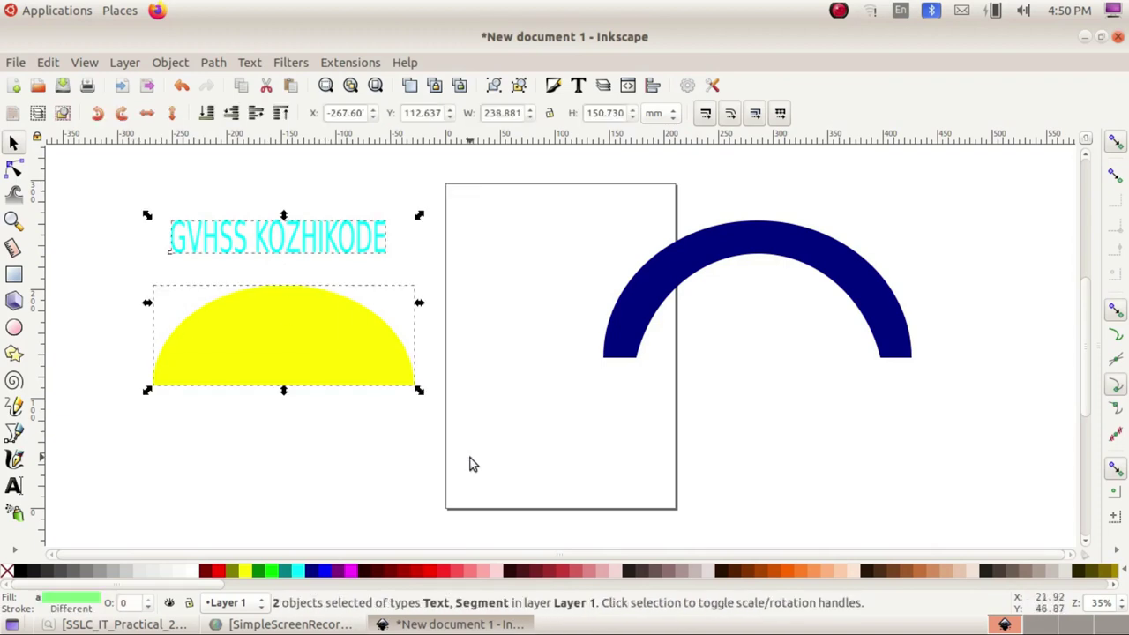
# Step: Put the cyan text on the yellow half-disc's curved edge, shifting its start slightly along the curve
pyautogui.click(252, 64)
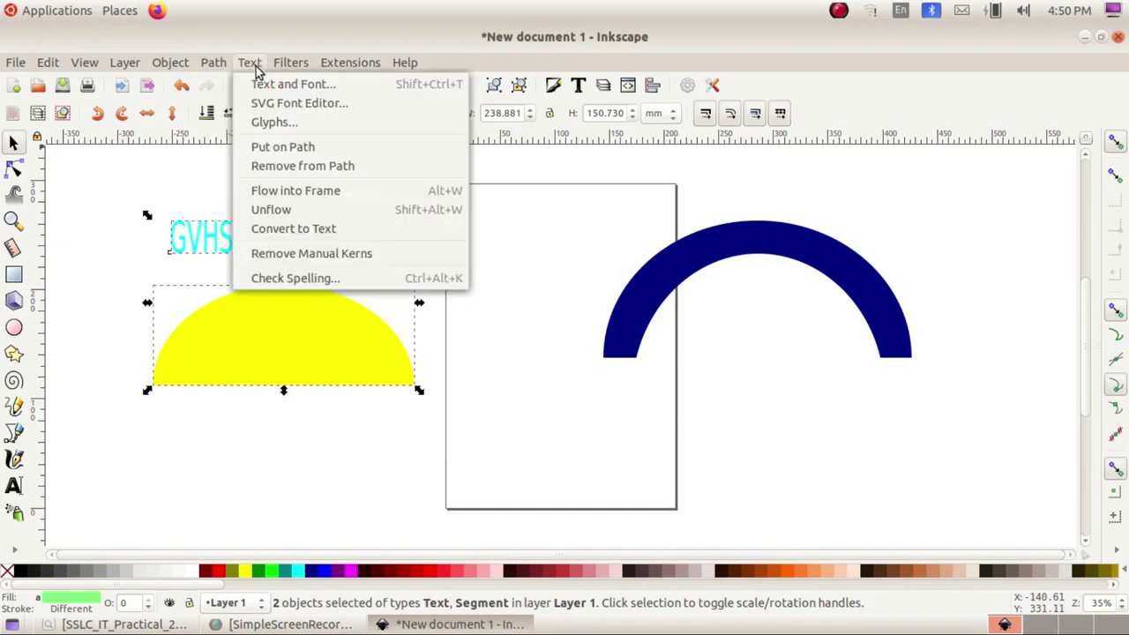
pyautogui.click(307, 148)
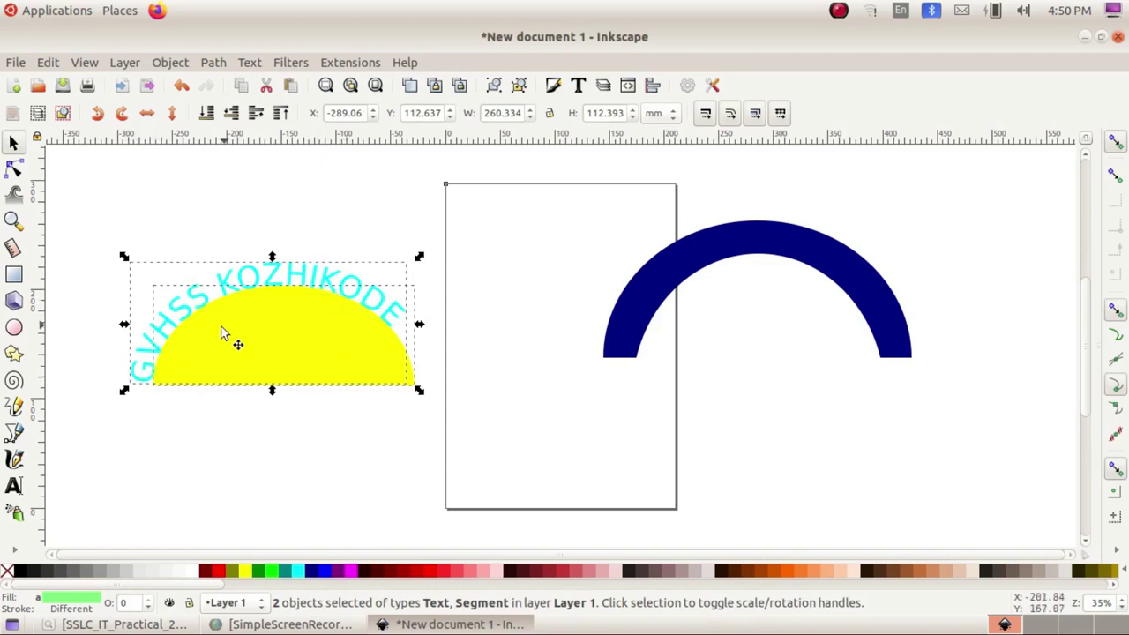
pyautogui.doubleClick(137, 380)
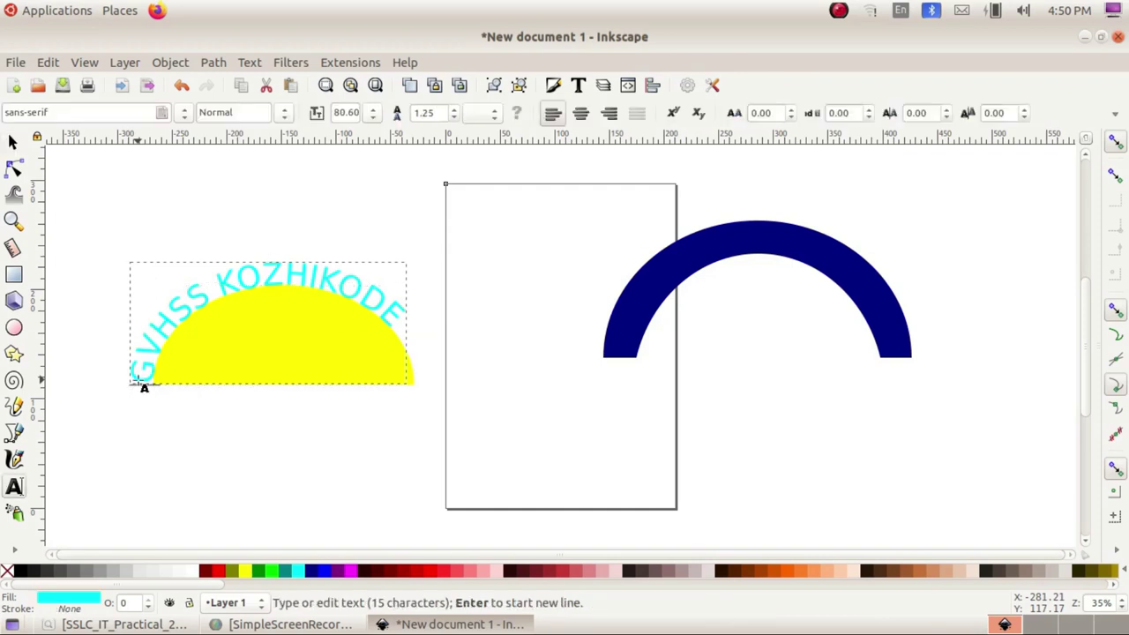
pyautogui.click(156, 388)
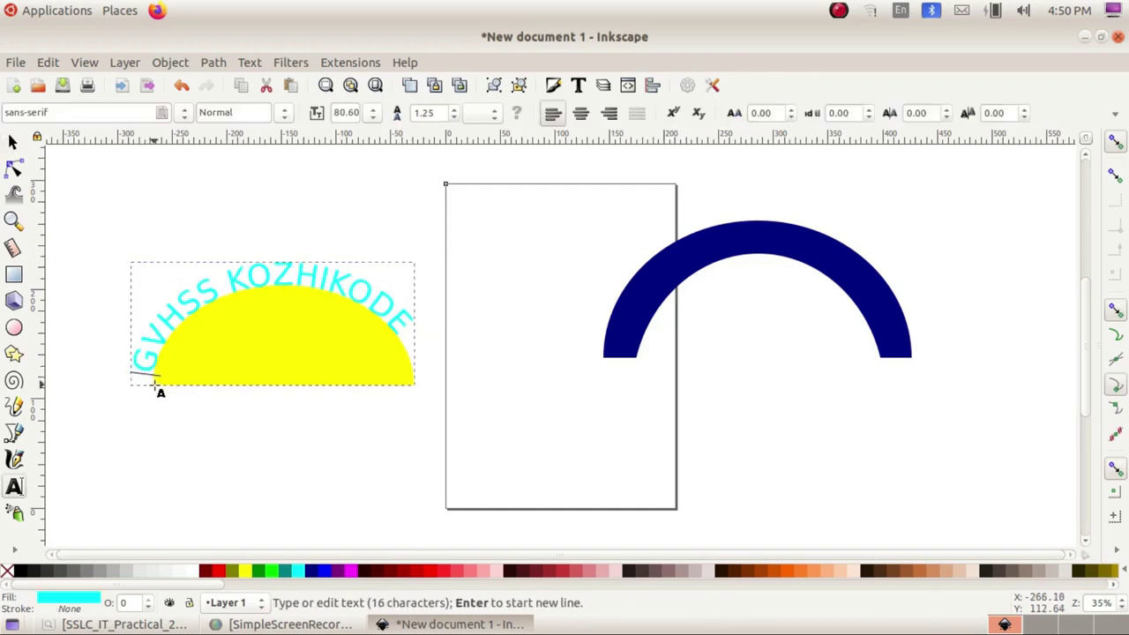
pyautogui.click(206, 421)
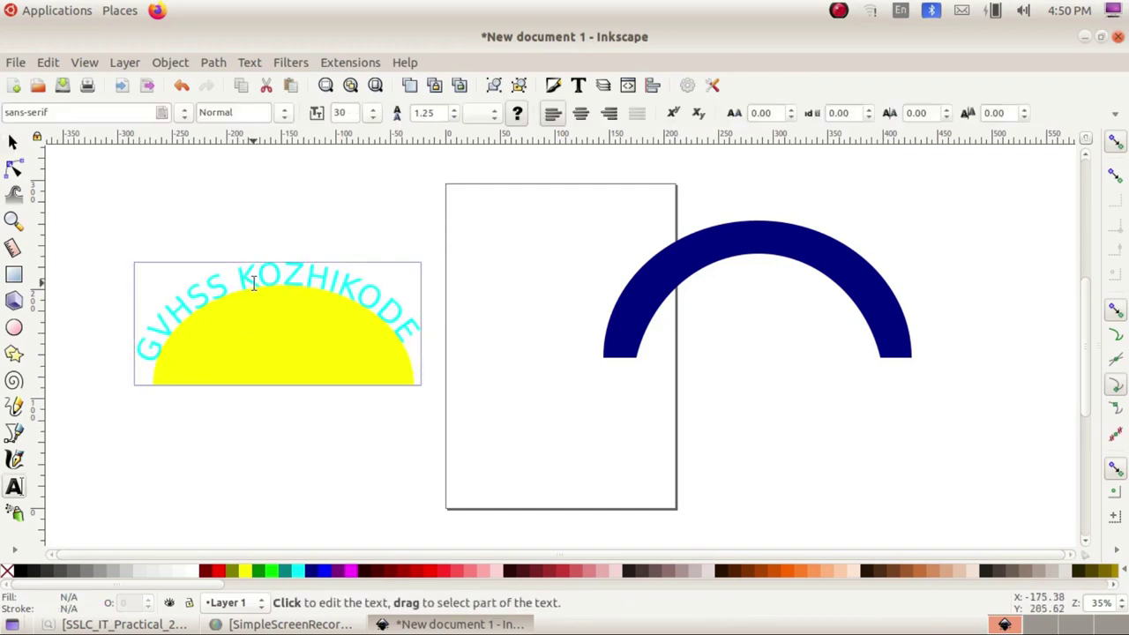
pyautogui.click(12, 142)
pyautogui.click(291, 287)
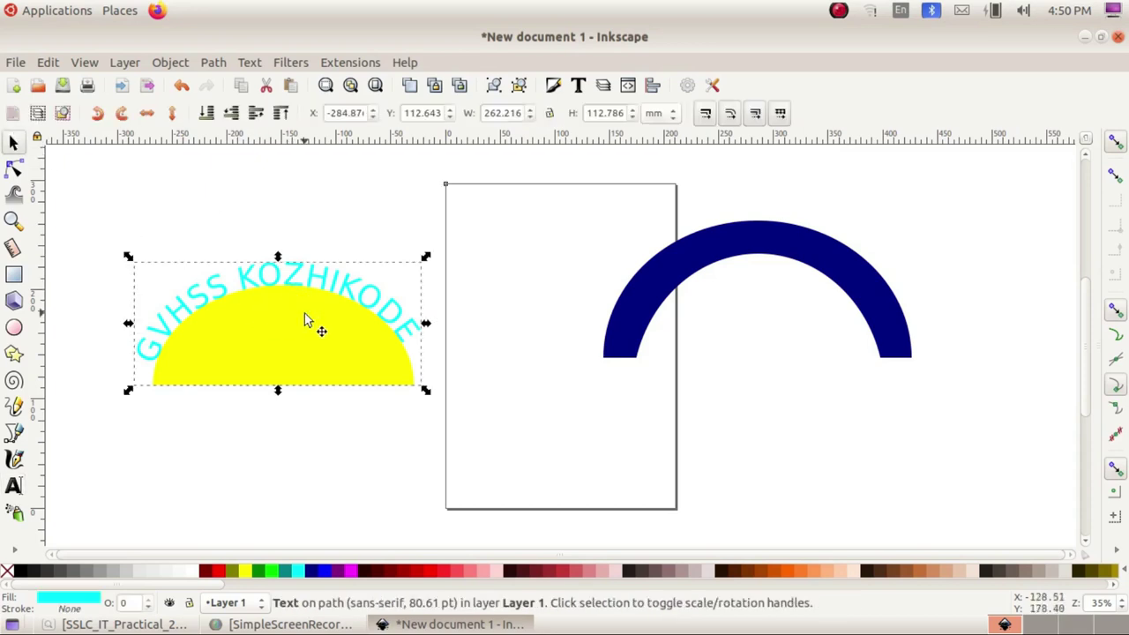
# Step: Move the yellow half-disc with its curved text onto the navy arch and scale it to fit the band
pyautogui.moveTo(308, 356)
pyautogui.mouseDown()
pyautogui.moveTo(380, 369)
pyautogui.moveTo(778, 325)
pyautogui.mouseUp()
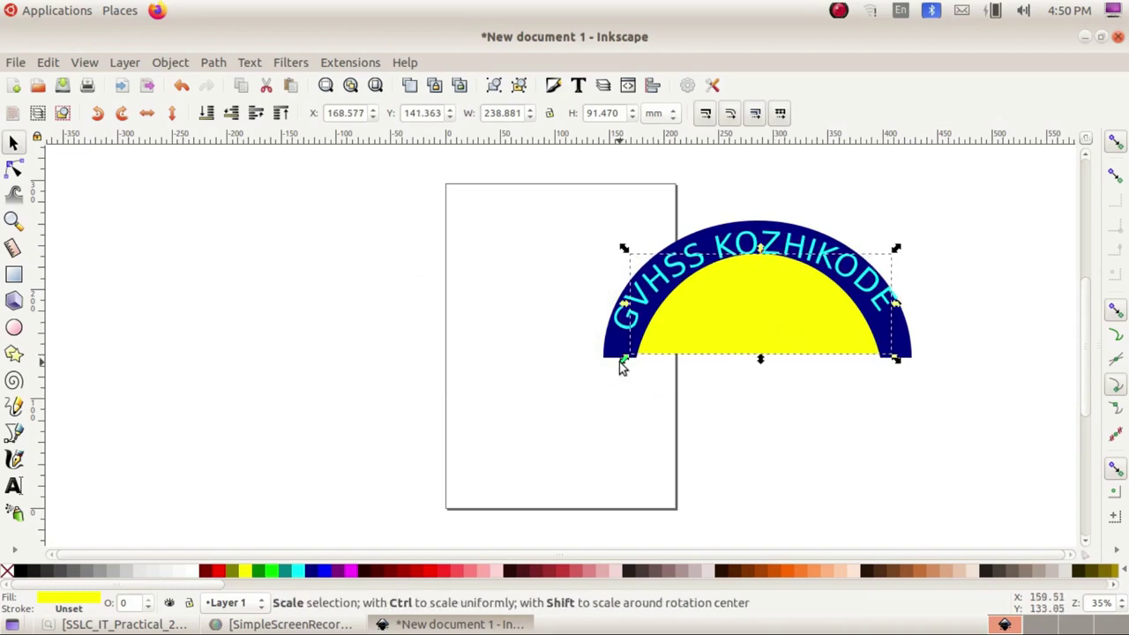
pyautogui.moveTo(623, 364); pyautogui.dragTo(638, 360)
pyautogui.moveTo(726, 328); pyautogui.dragTo(713, 317)
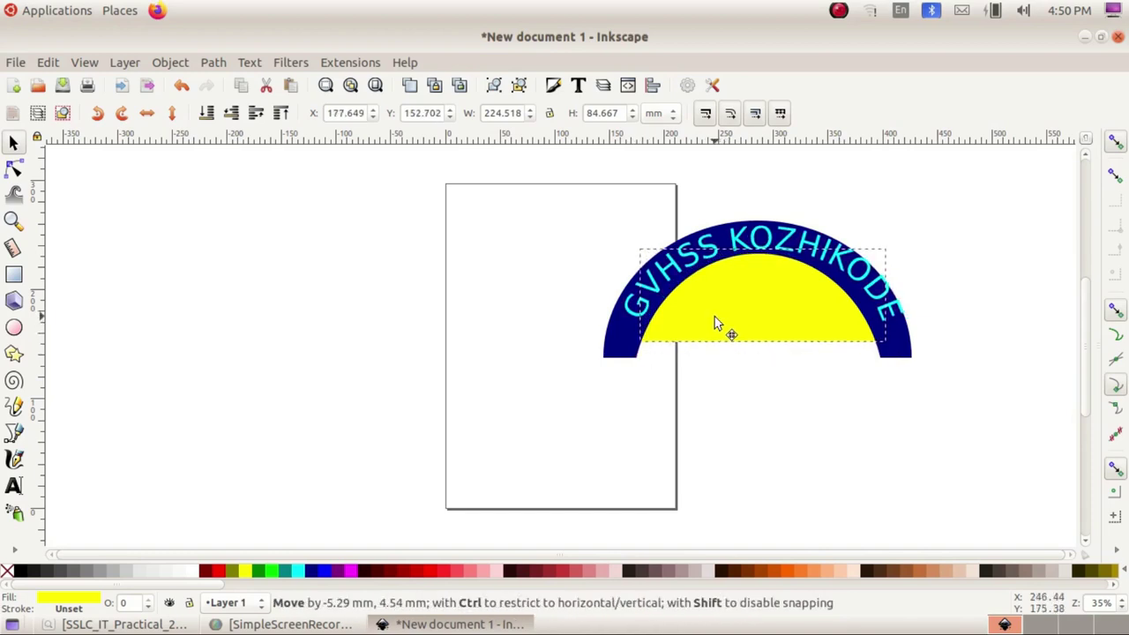
pyautogui.moveTo(887, 300); pyautogui.dragTo(812, 311)
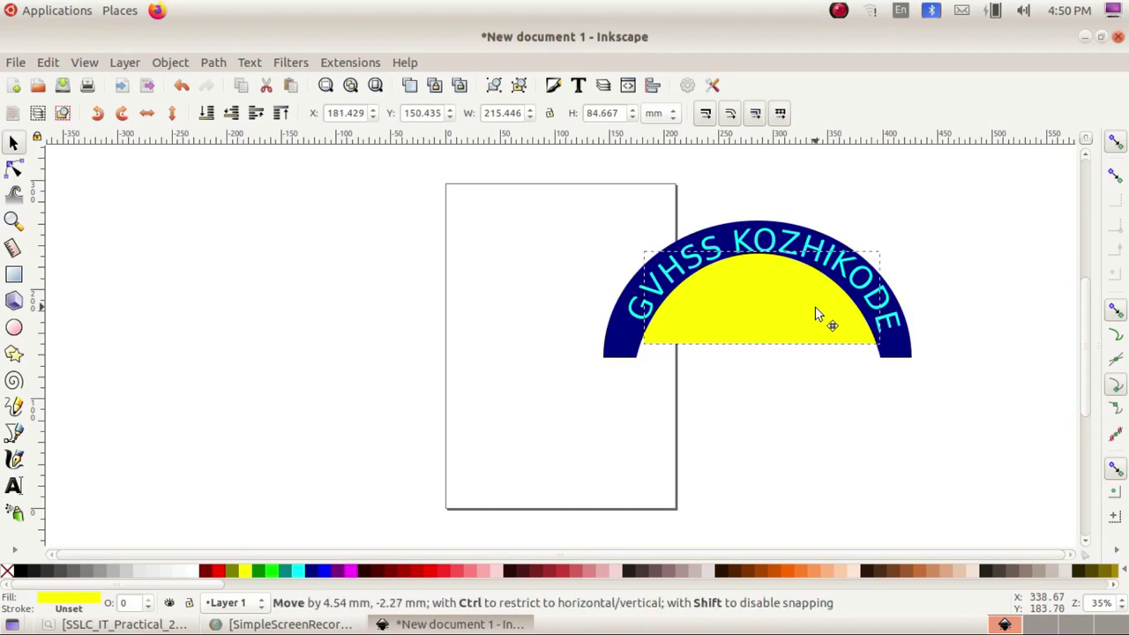
pyautogui.moveTo(881, 245)
pyautogui.mouseDown()
pyautogui.moveTo(871, 255)
pyautogui.moveTo(883, 251)
pyautogui.mouseUp()
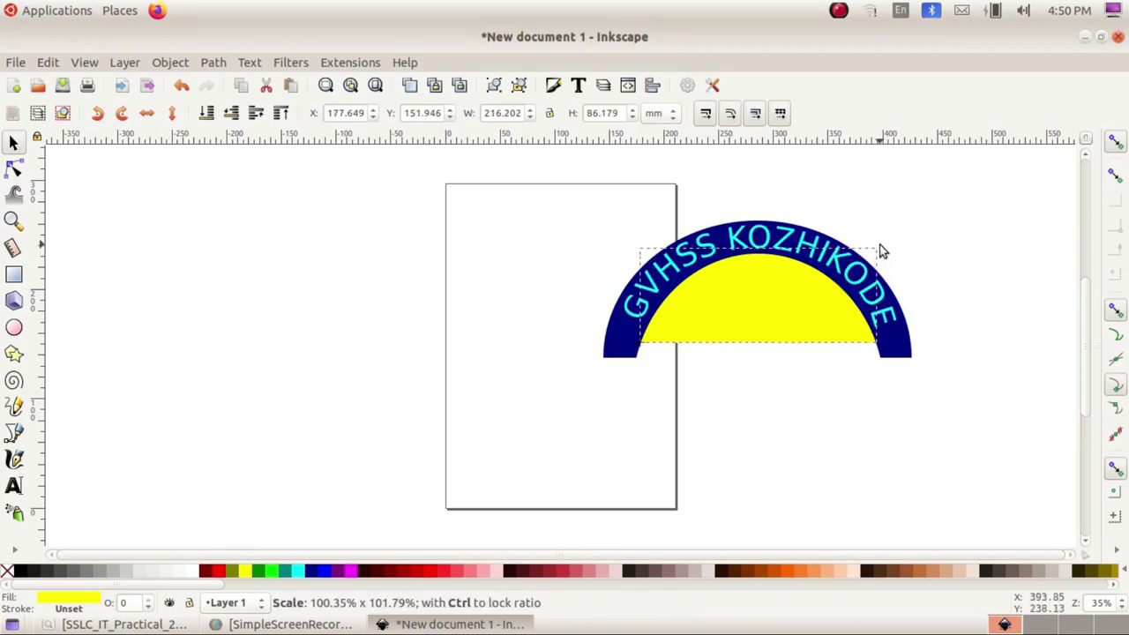
pyautogui.click(973, 394)
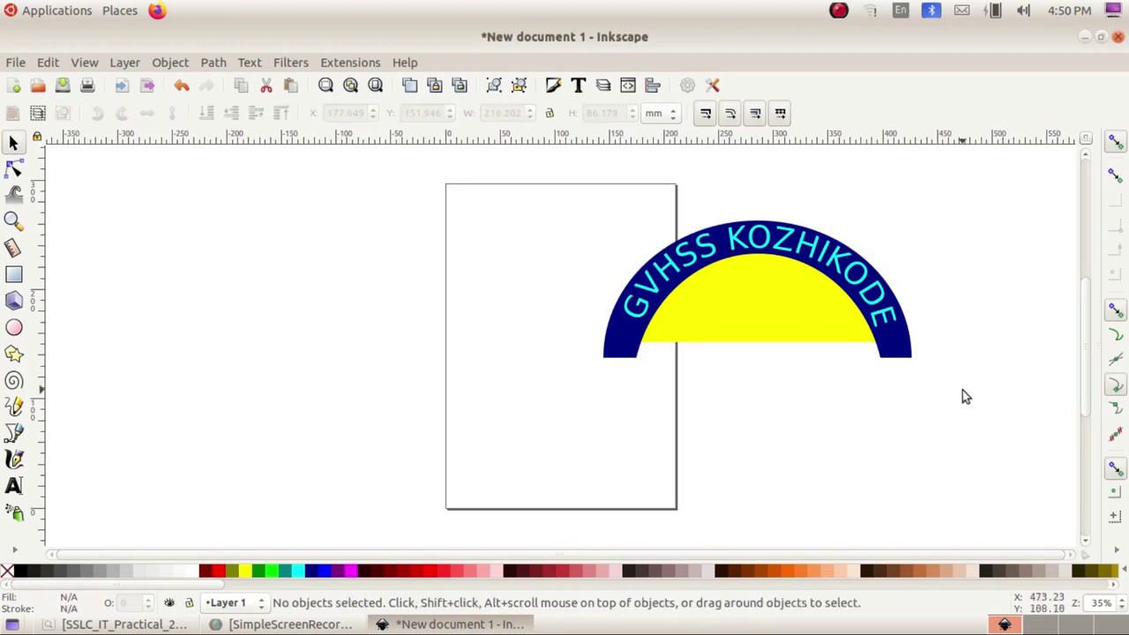
# Step: Set the yellow half-disc's opacity to 0 in the Fill and Stroke panel
pyautogui.click(758, 314)
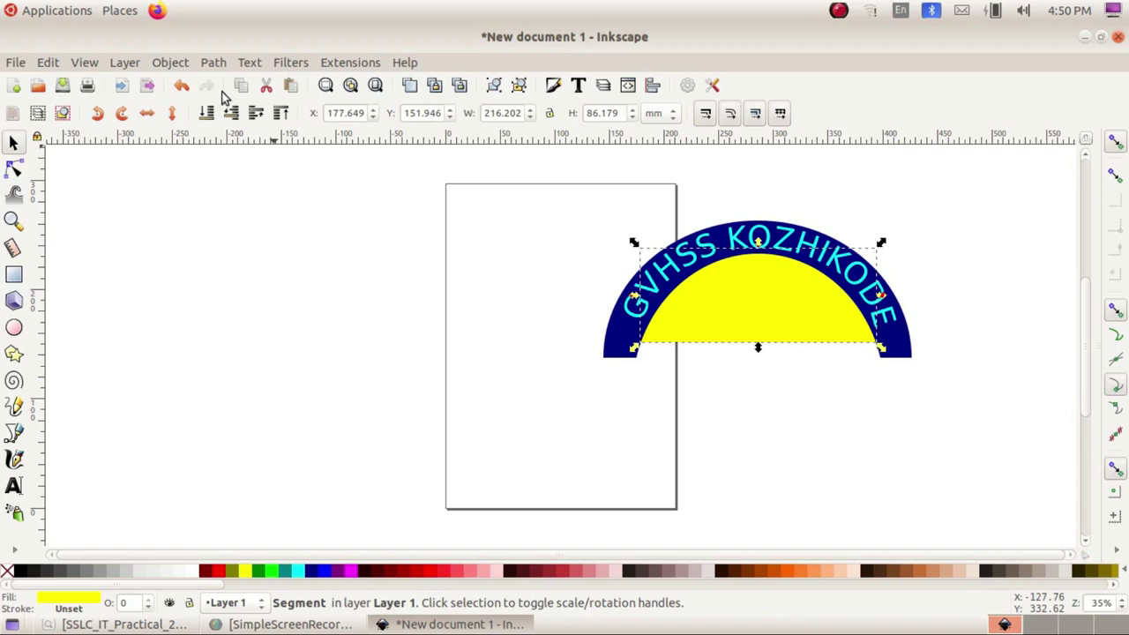
pyautogui.click(172, 63)
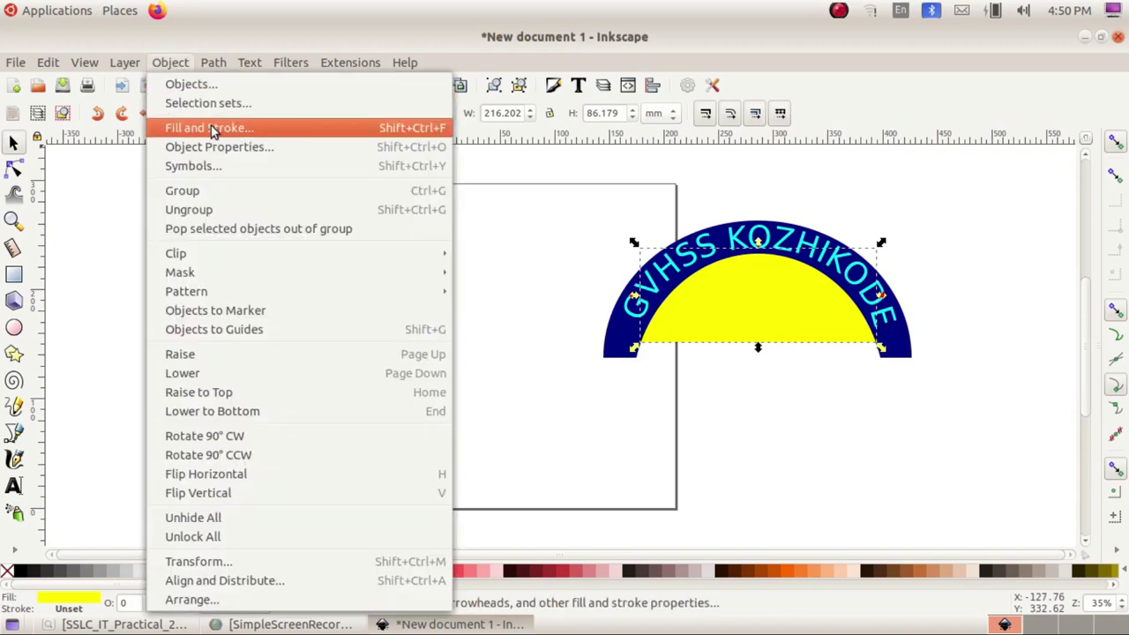
pyautogui.click(209, 128)
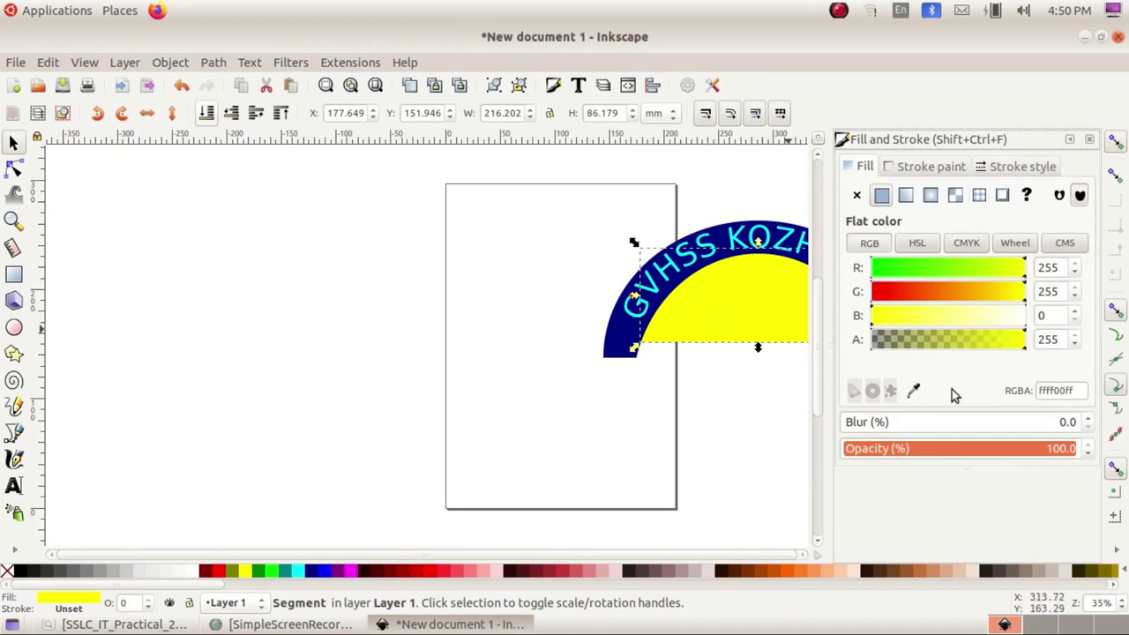
pyautogui.click(1088, 453)
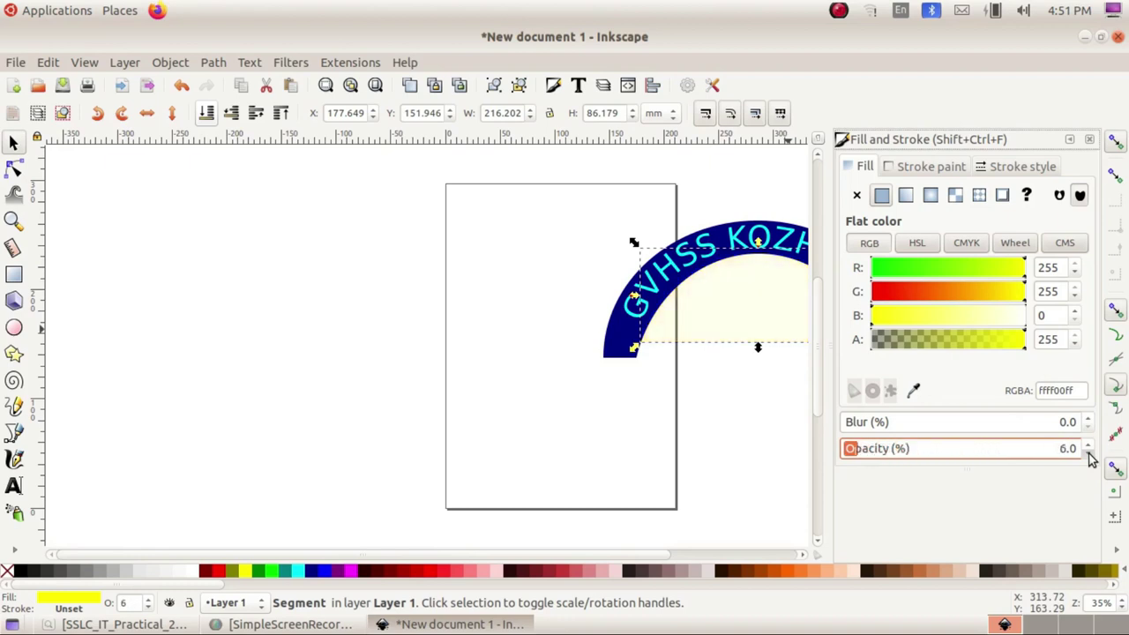
pyautogui.click(1091, 141)
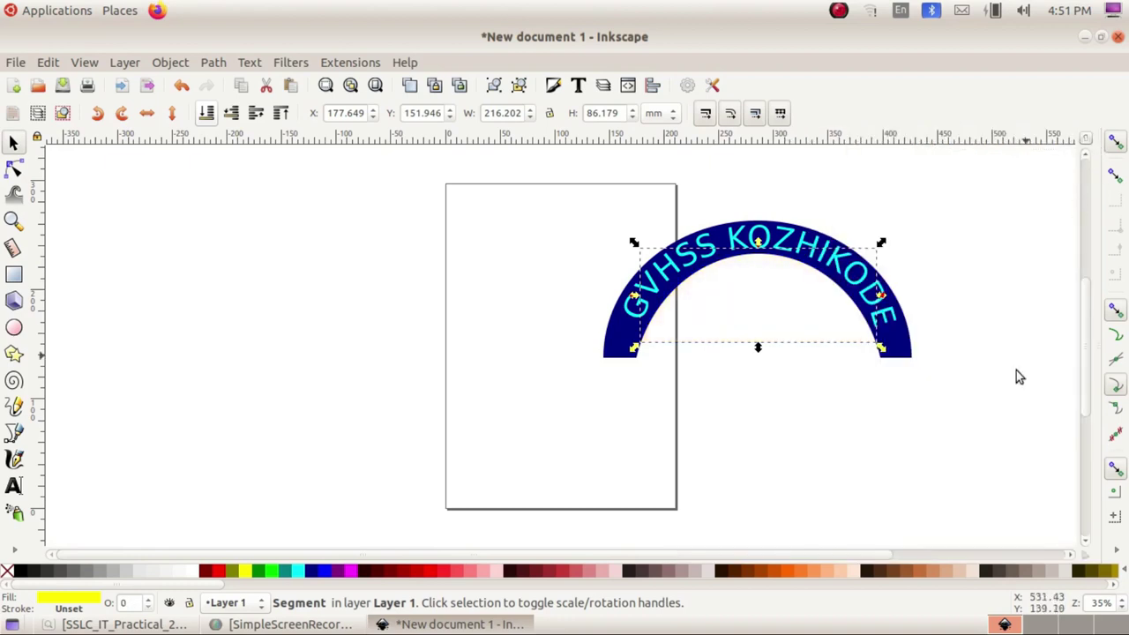
pyautogui.click(922, 452)
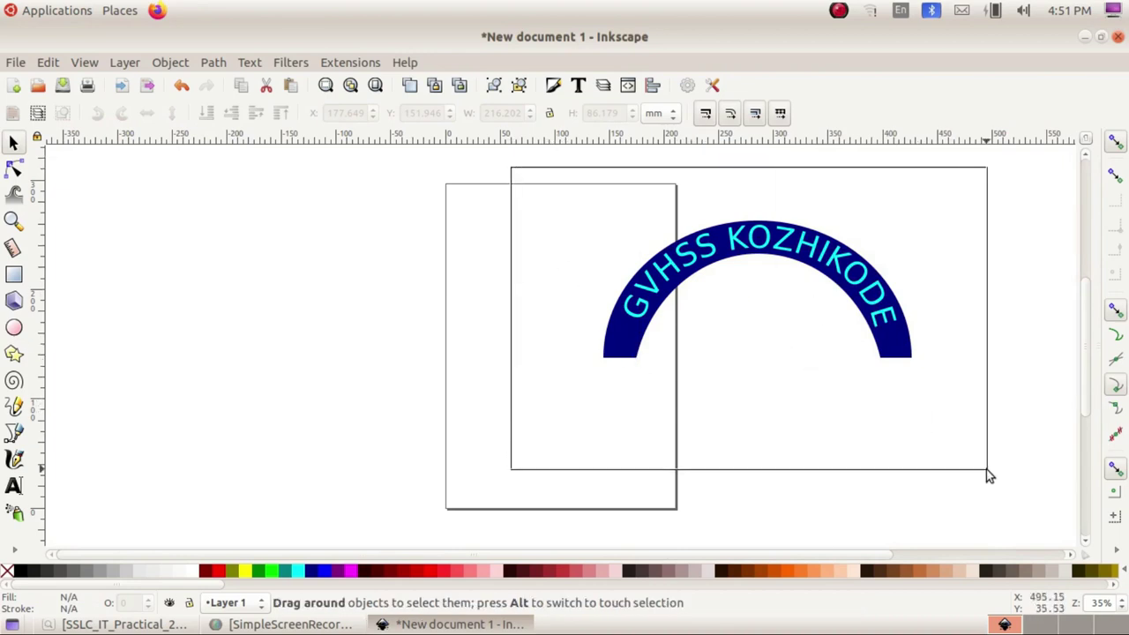
# Step: Group the arch, curved text and half-disc into one object
pyautogui.moveTo(514, 171); pyautogui.dragTo(987, 470)
pyautogui.click(172, 64)
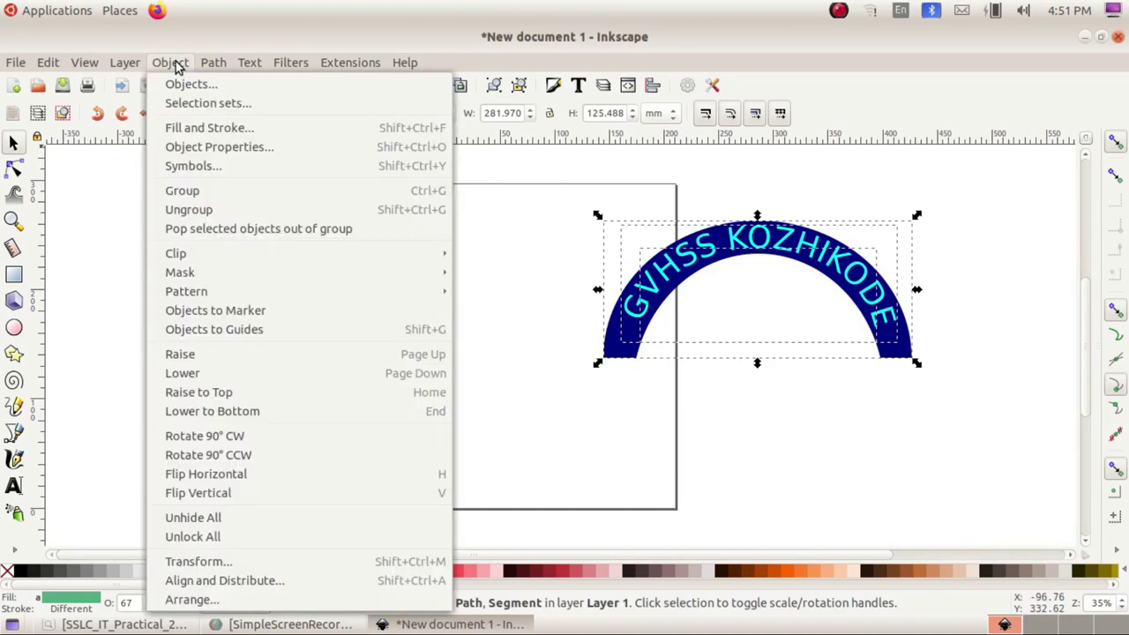
pyautogui.click(195, 192)
pyautogui.click(744, 325)
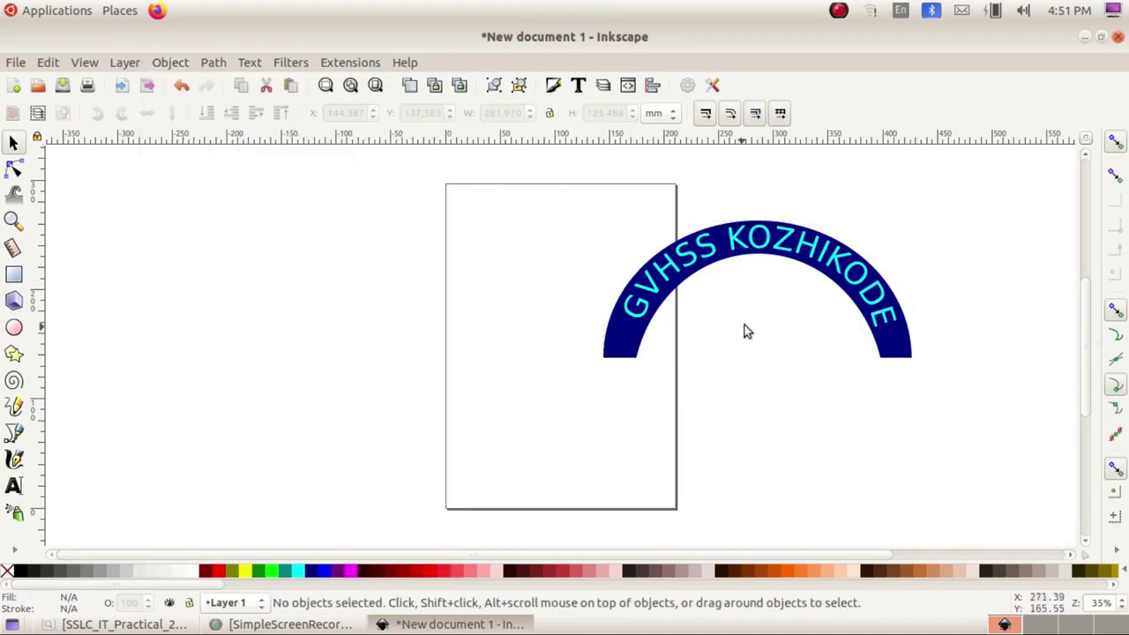
# Step: Move the grouped arch left over the page, adjust its width, and bring up the exam PDF
pyautogui.moveTo(780, 260); pyautogui.dragTo(438, 271)
pyautogui.click(618, 341)
pyautogui.click(569, 322)
pyautogui.moveTo(583, 304)
pyautogui.mouseDown()
pyautogui.moveTo(631, 307)
pyautogui.moveTo(551, 309)
pyautogui.mouseUp()
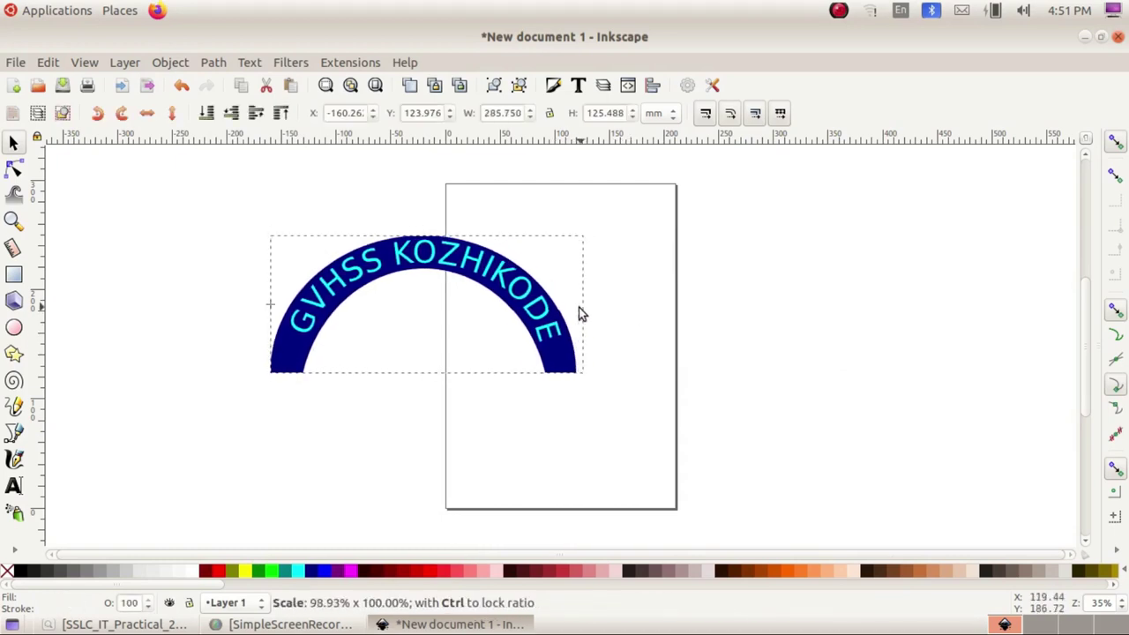
pyautogui.click(604, 385)
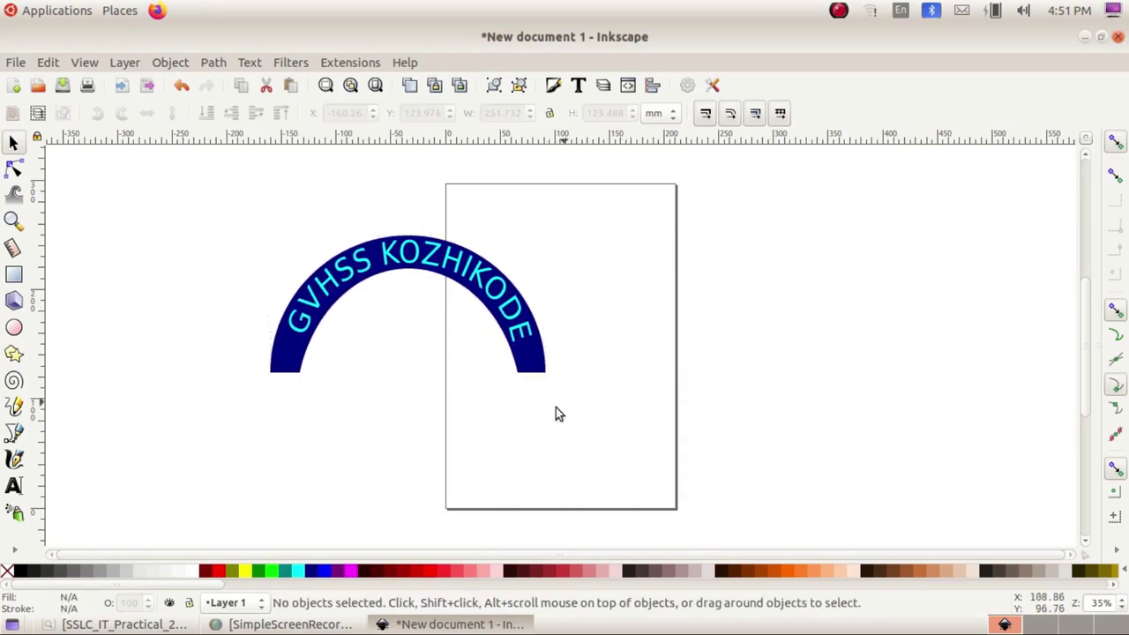
pyautogui.click(124, 624)
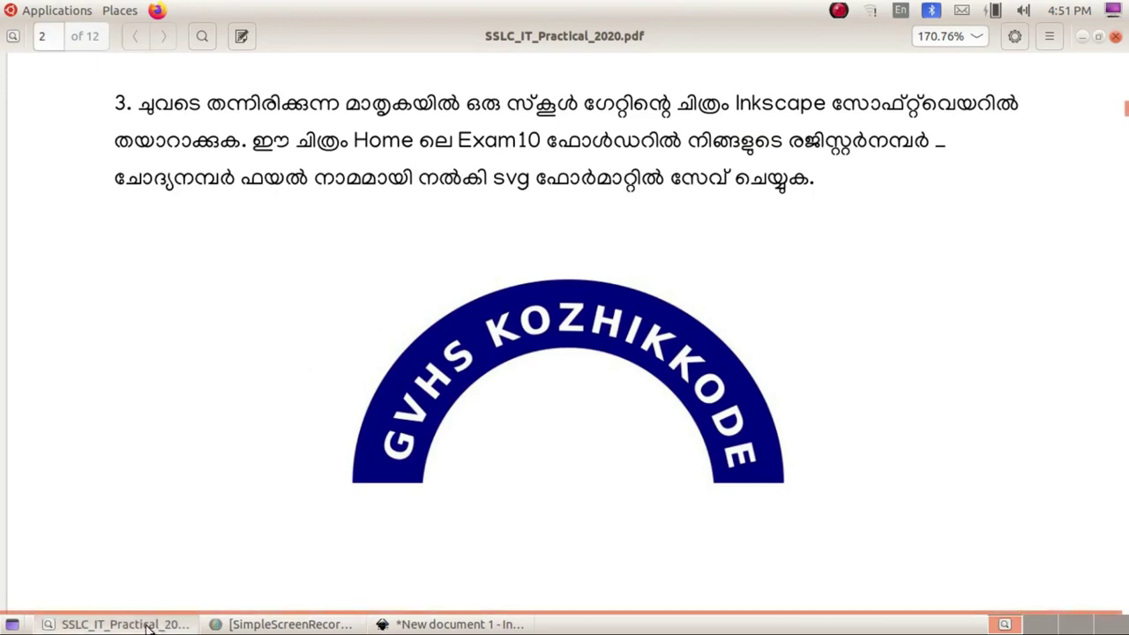
# Step: Return to the Inkscape drawing after checking the reference arch in the PDF
pyautogui.click(458, 624)
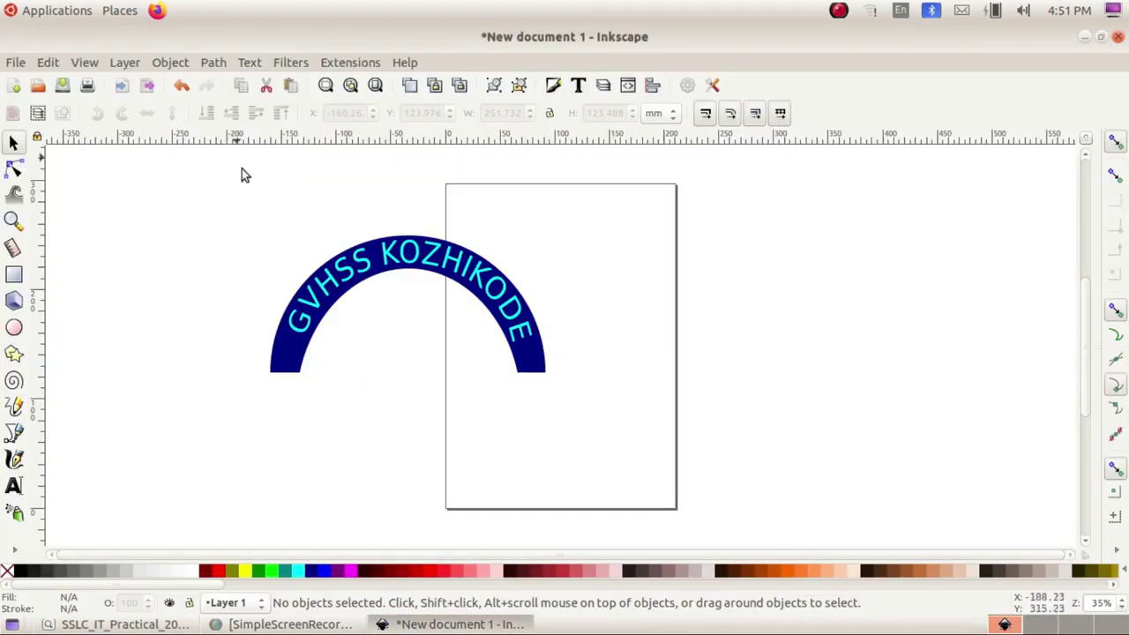
# Step: Center the grouped arch on the page and save it as 200145_3.svg in Exam10
pyautogui.moveTo(352, 278)
pyautogui.mouseDown()
pyautogui.moveTo(486, 308)
pyautogui.moveTo(486, 297)
pyautogui.mouseUp()
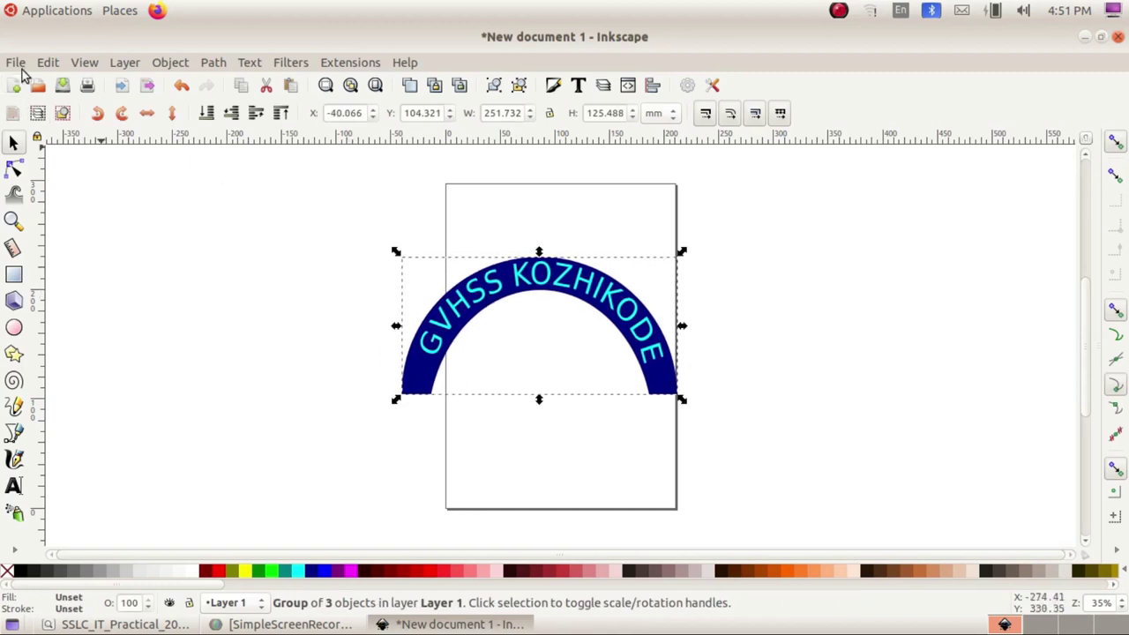
pyautogui.click(16, 62)
pyautogui.click(61, 180)
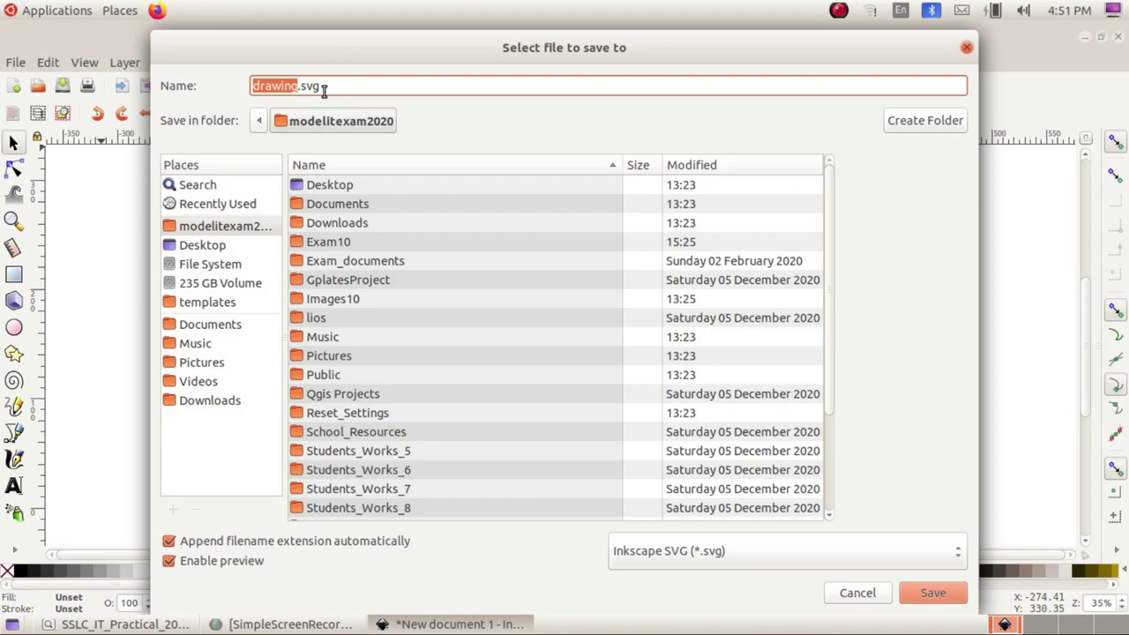
pyautogui.write('200145_3')
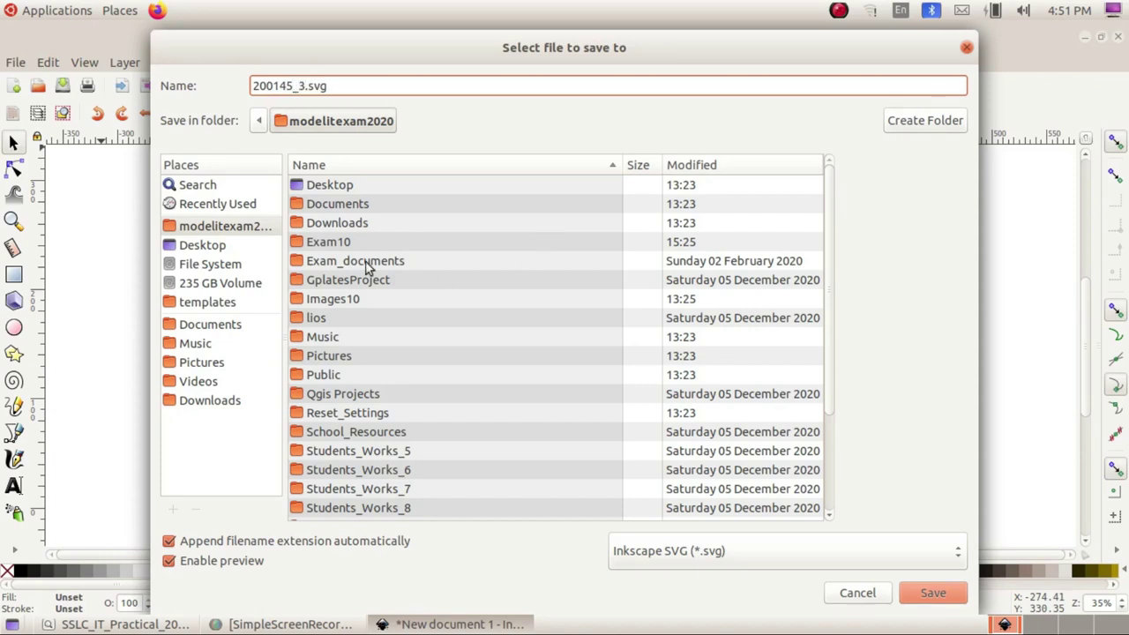
pyautogui.doubleClick(329, 243)
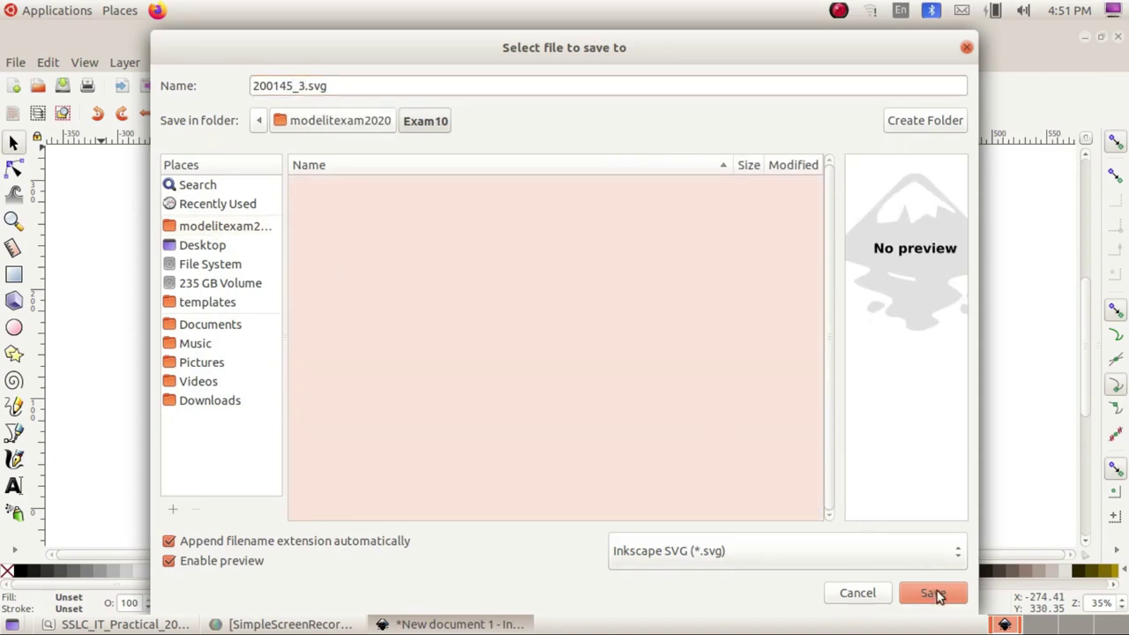
pyautogui.click(937, 597)
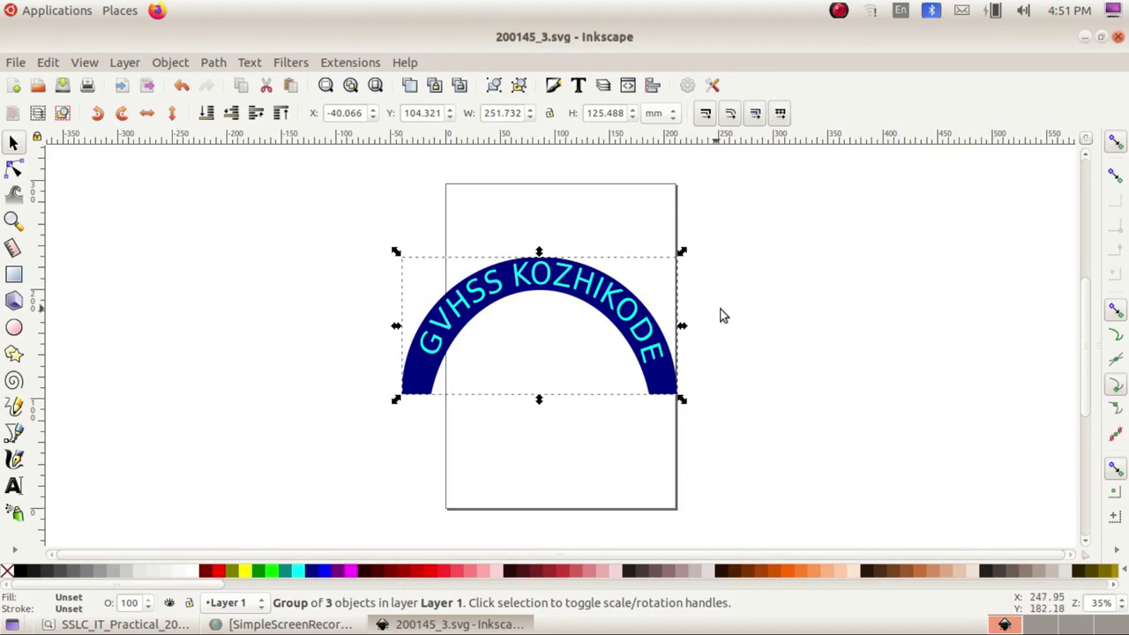
# Step: Nudge the grouped arch slightly to the right
pyautogui.click(769, 358)
pyautogui.moveTo(606, 304); pyautogui.dragTo(628, 305)
pyautogui.click(872, 308)
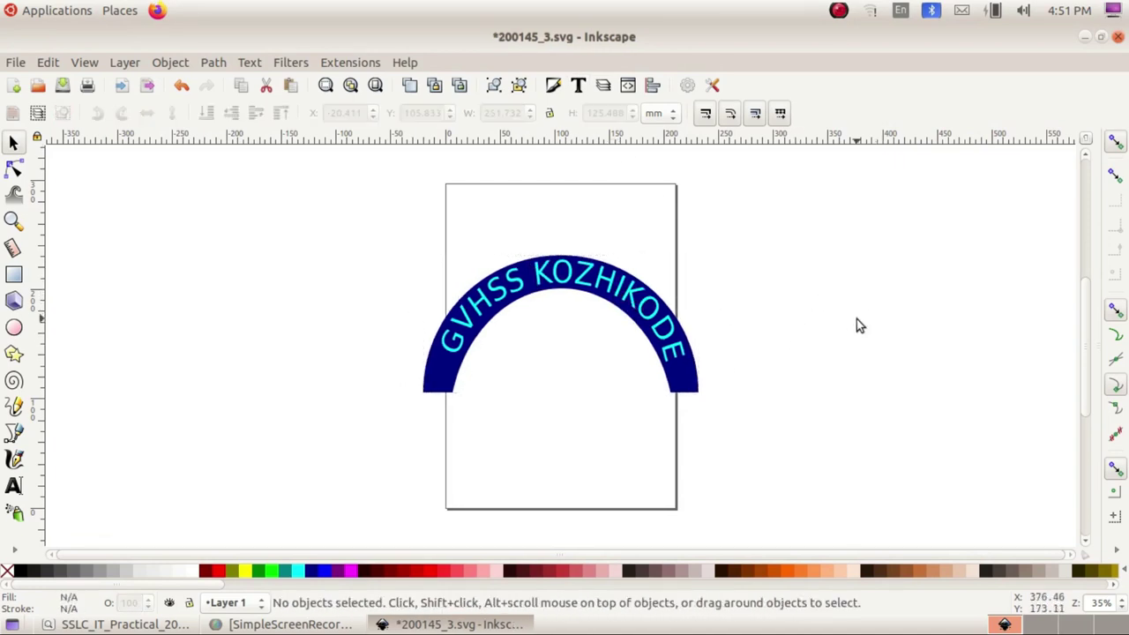